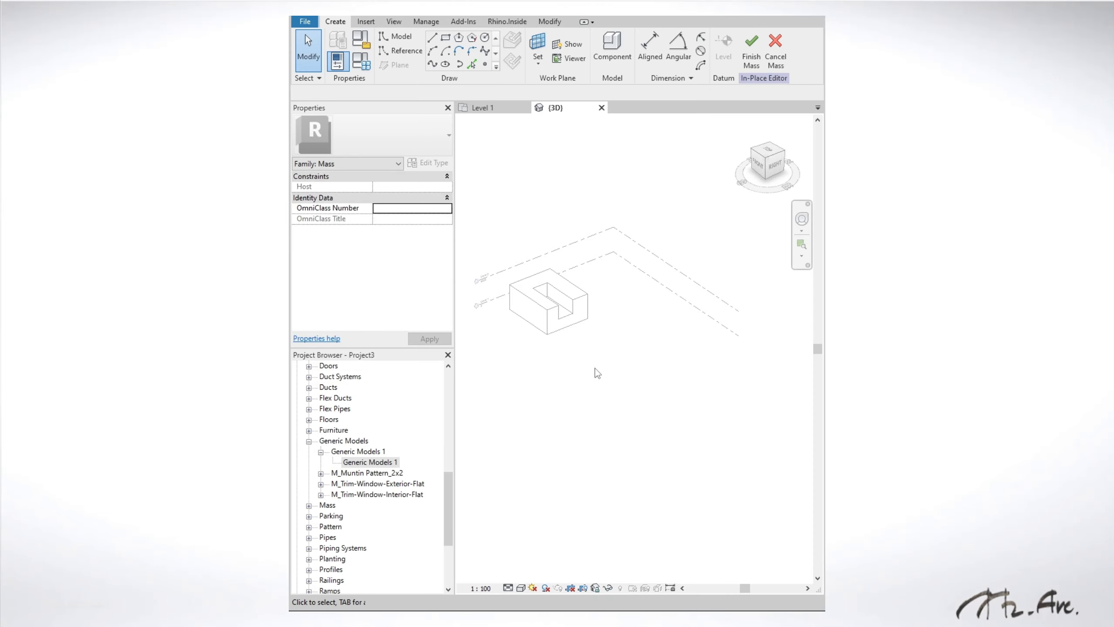
Sketch a model-line rectangle on Level 1 beside the existing notched block
middle_click_drag(598, 374, 612, 347)
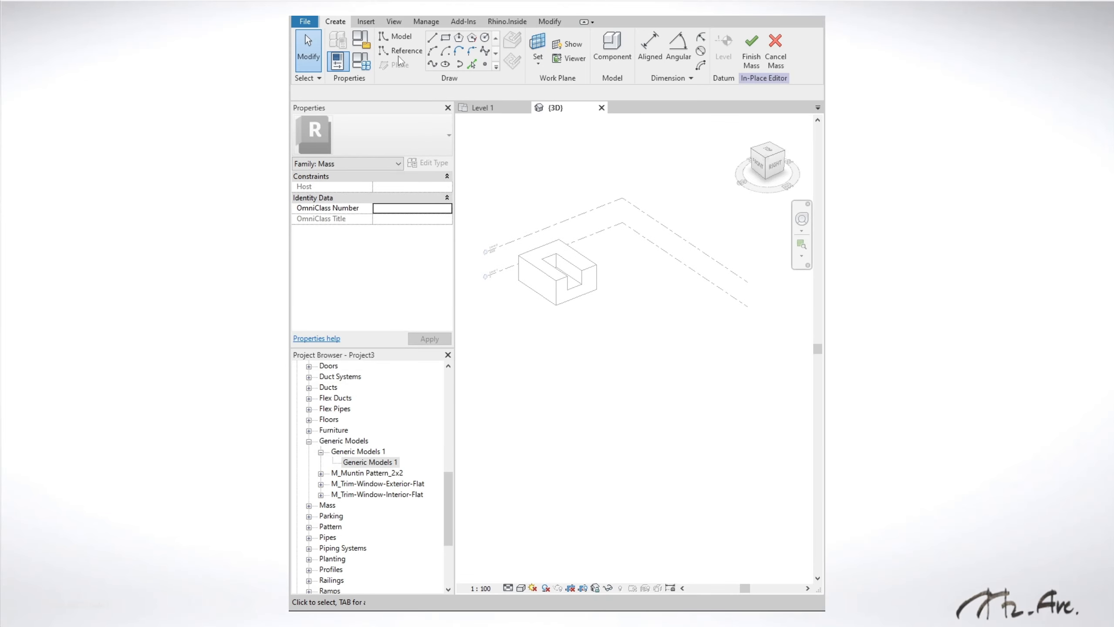
left_click(446, 38)
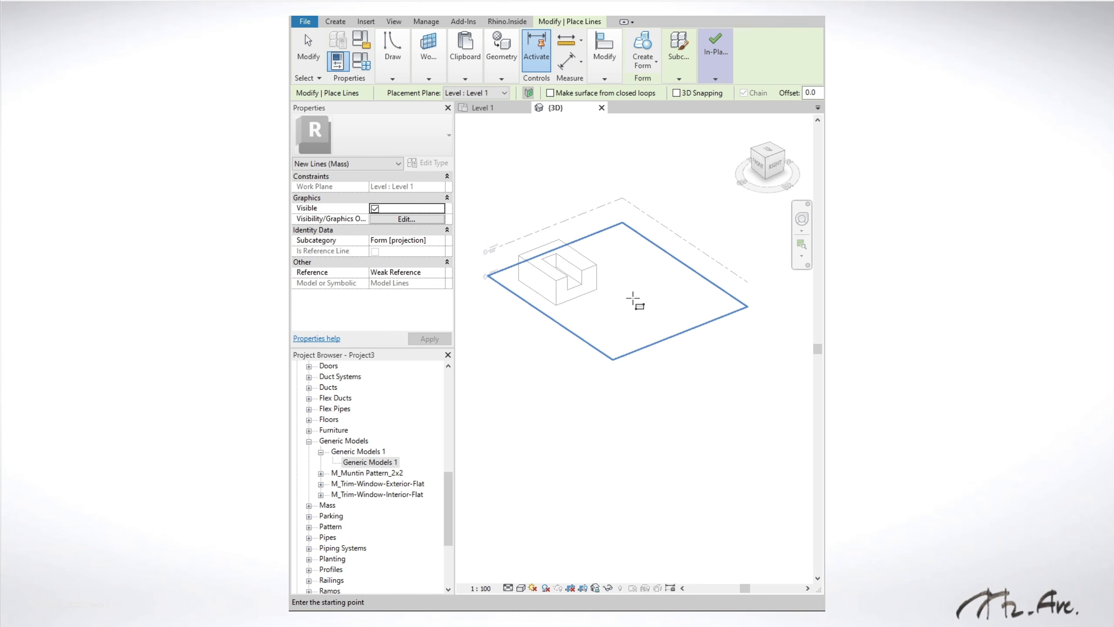
left_click(642, 310)
left_click(643, 346)
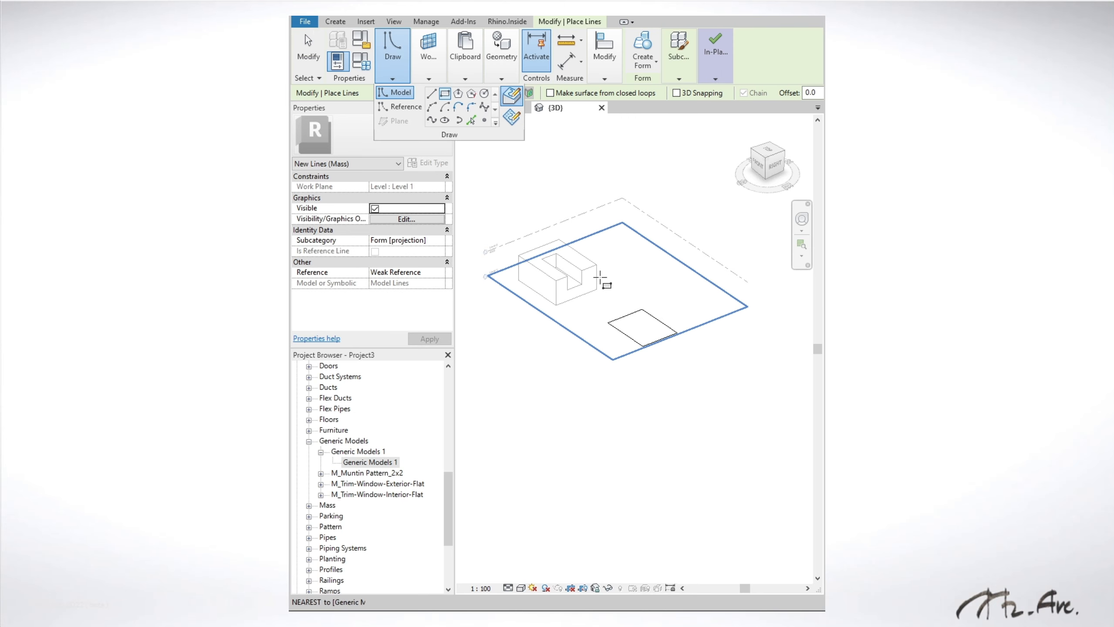
key("Escape")
key("Escape")
Create a solid form from the rectangle and finish the in-place mass
left_click(630, 317)
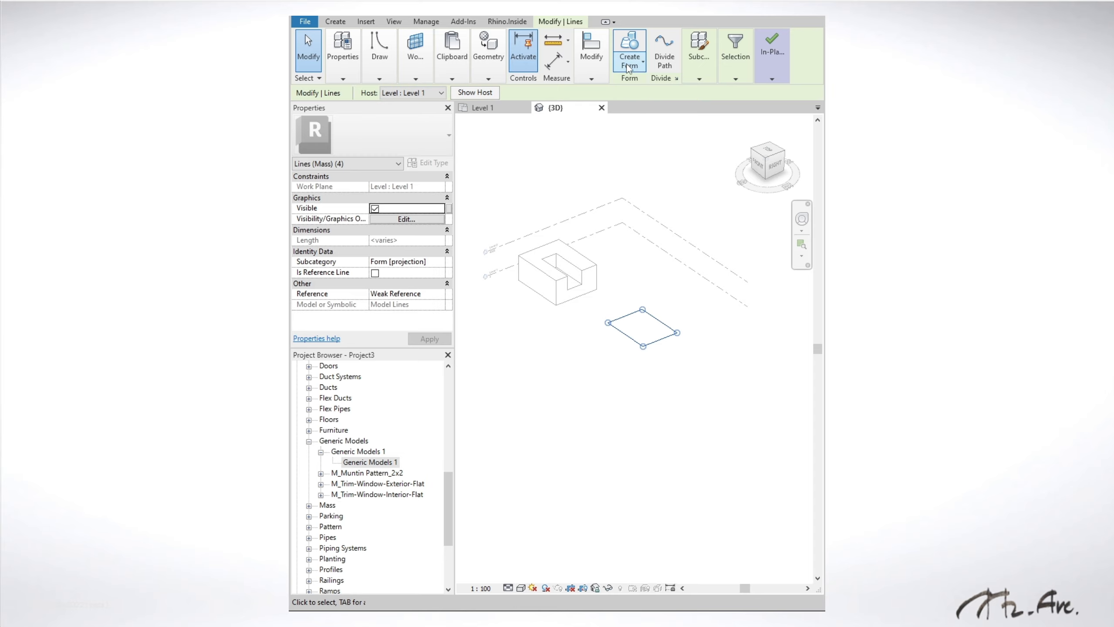
left_click(630, 51)
left_click(644, 85)
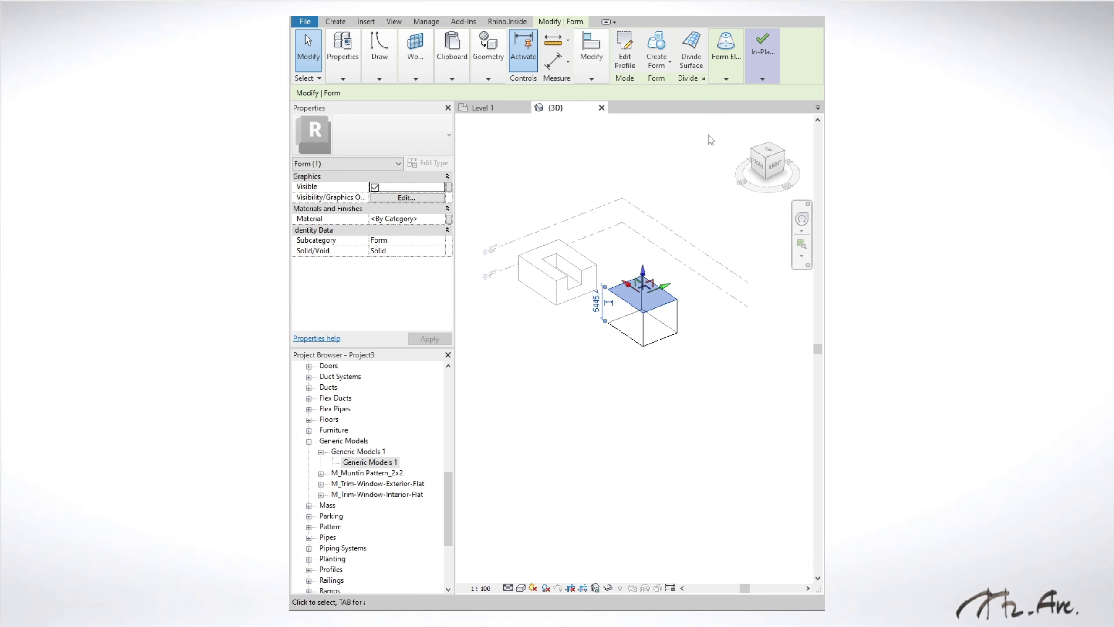
left_click(763, 52)
left_click(756, 103)
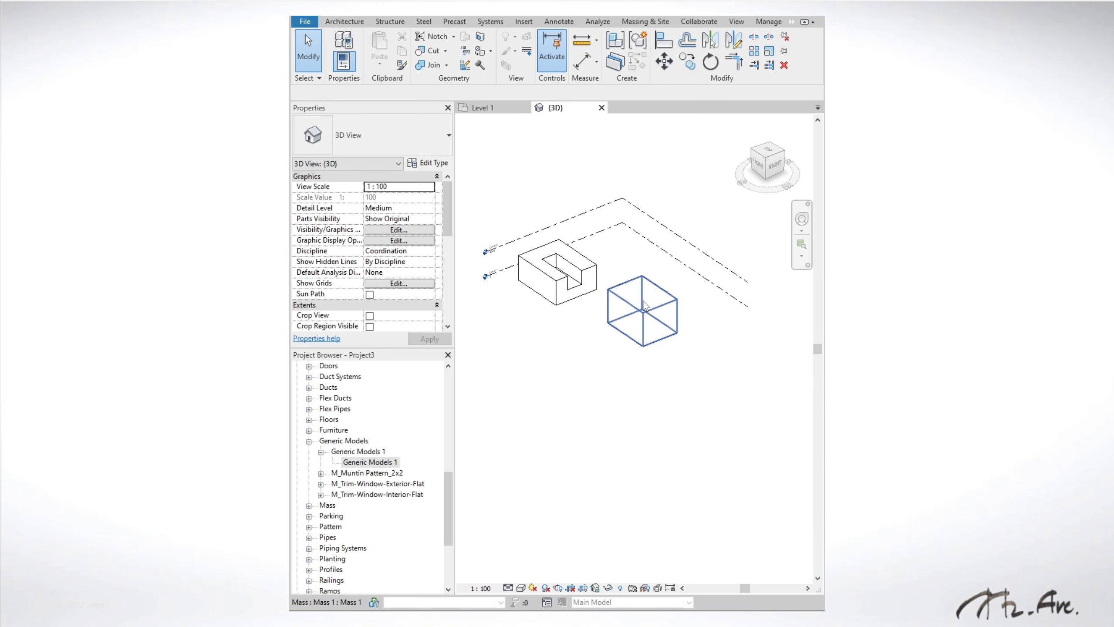
Inspect the box mass and toggle Show Mass Form and Floors off and on
left_click(639, 321)
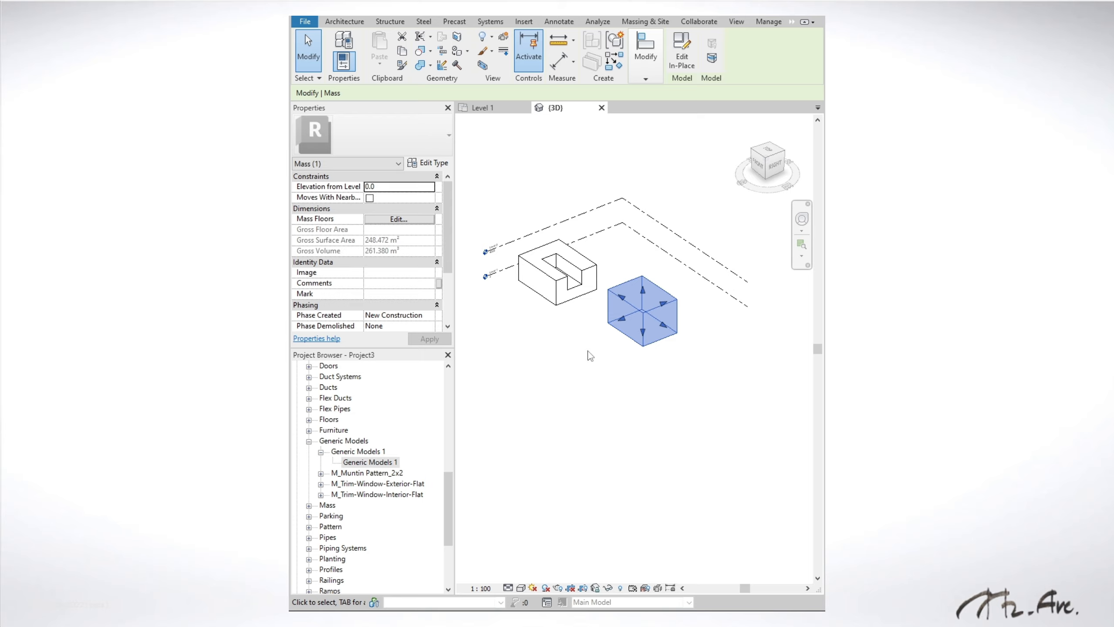
middle_click_drag(590, 356, 642, 381, "shift")
left_click(642, 381)
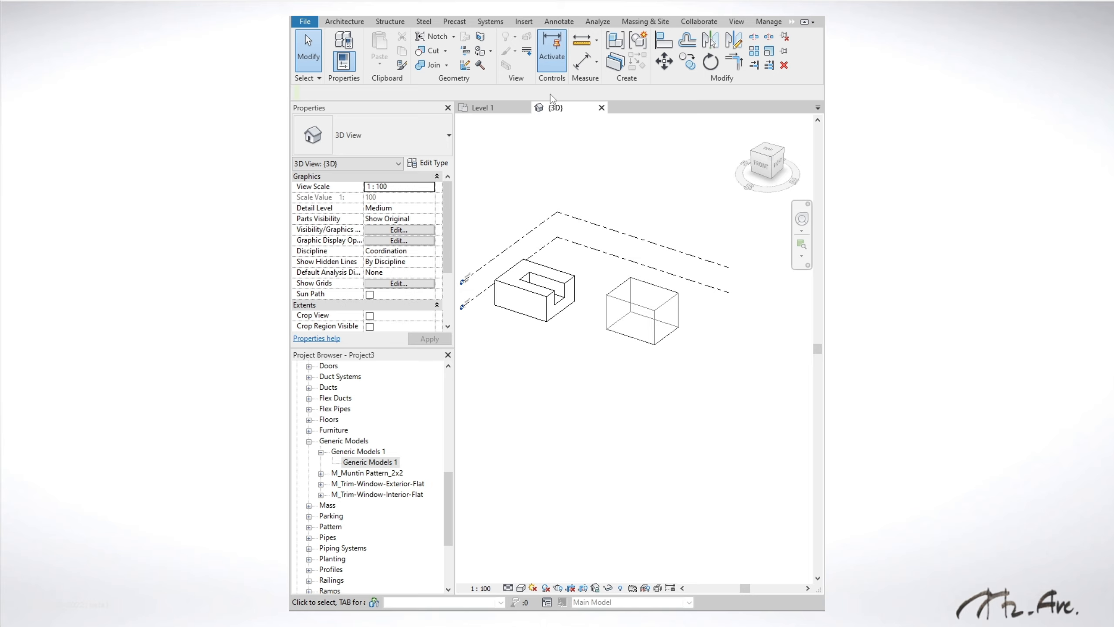
left_click(646, 21)
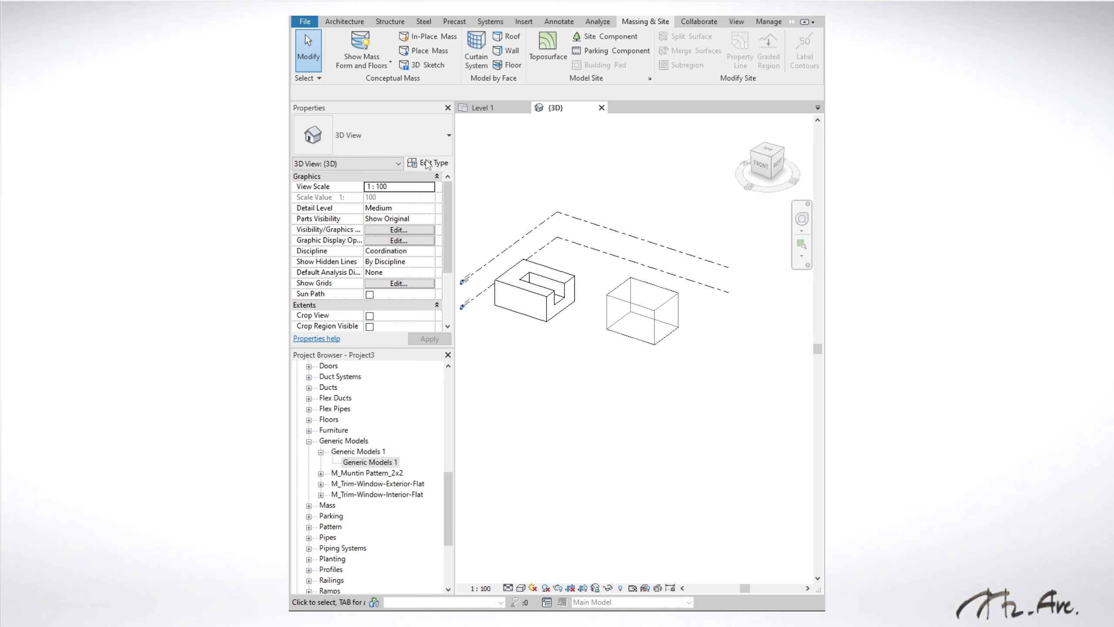
left_click(354, 49)
left_click(354, 49)
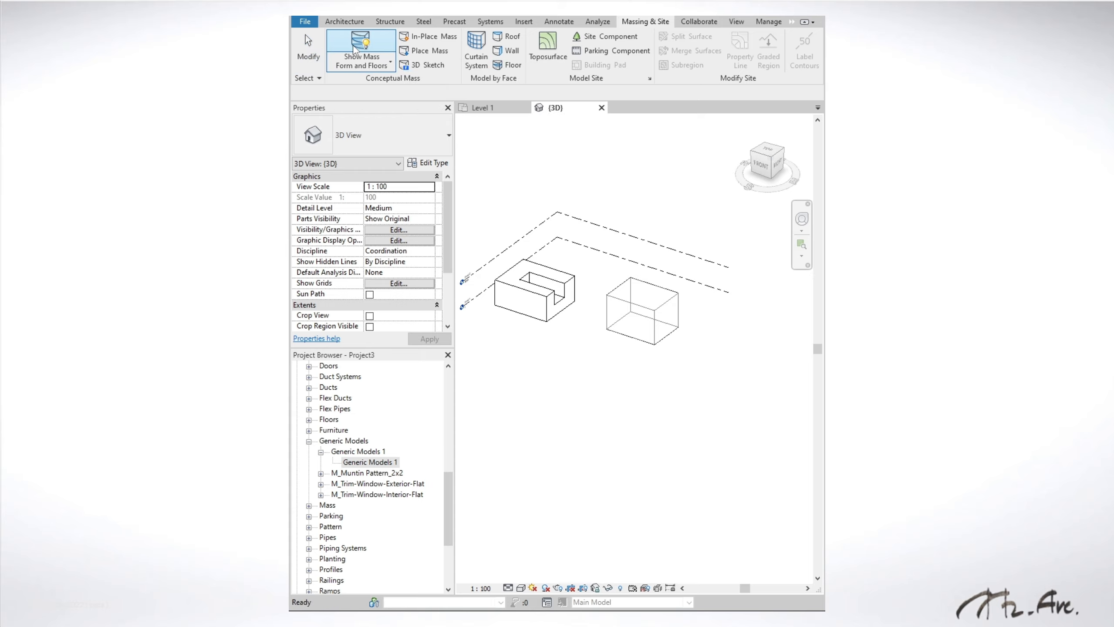
left_click(355, 49)
left_click(355, 49)
left_click(355, 49)
left_click(354, 49)
left_click(354, 49)
left_click(355, 50)
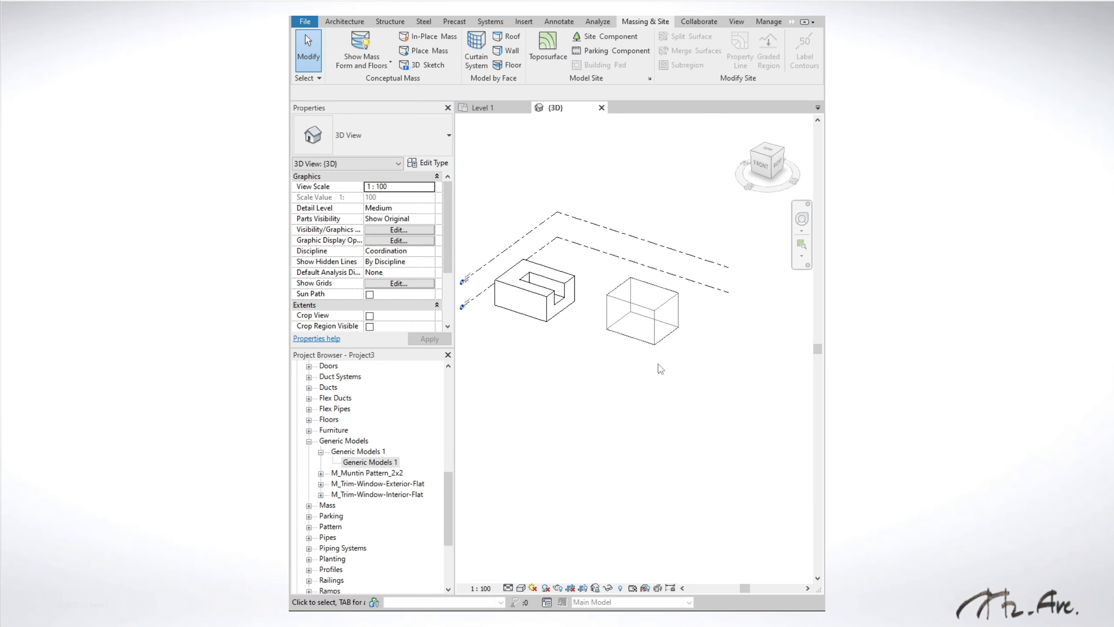
Open the box mass for in-place editing
middle_click_drag(657, 363, 597, 358, "shift")
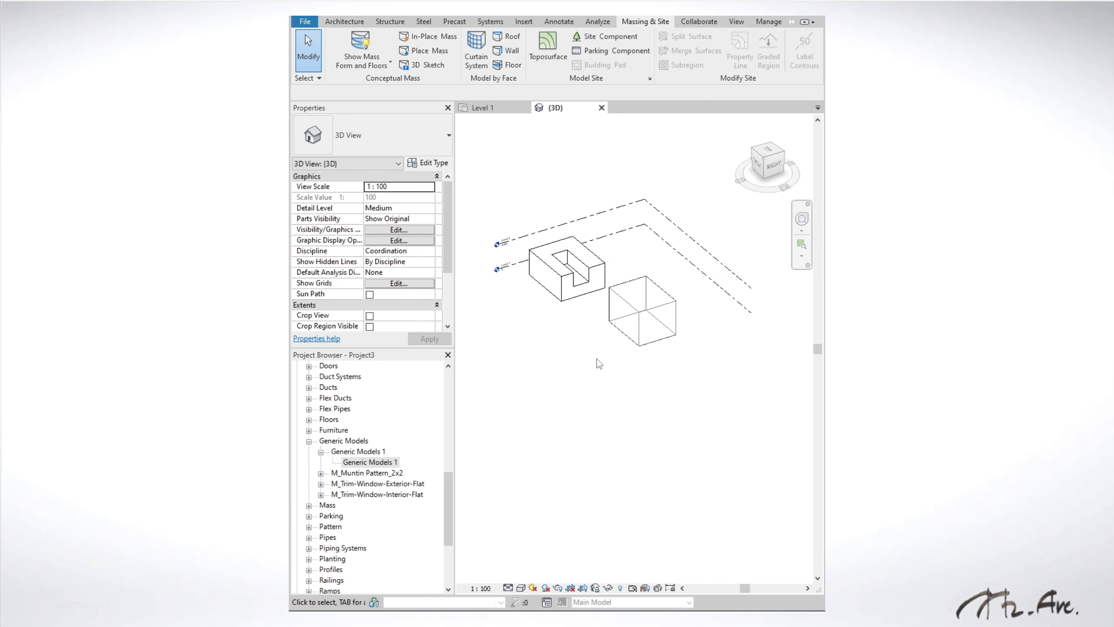
left_click(671, 342)
left_click(681, 52)
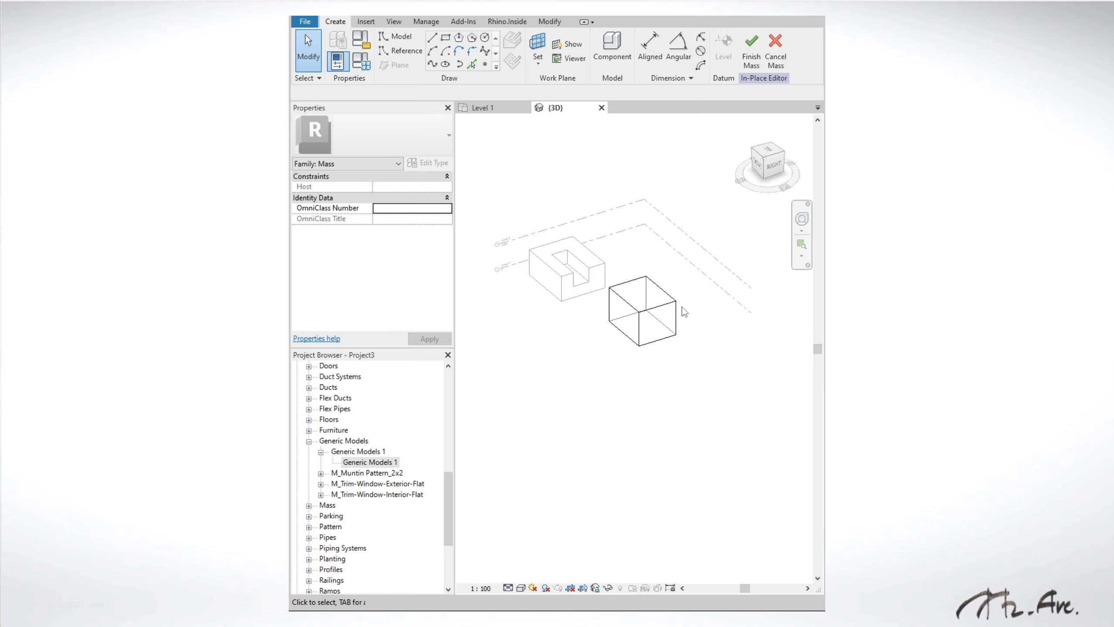
Create a new conceptual mass family from the Metric Mass.rft template
left_click(305, 21)
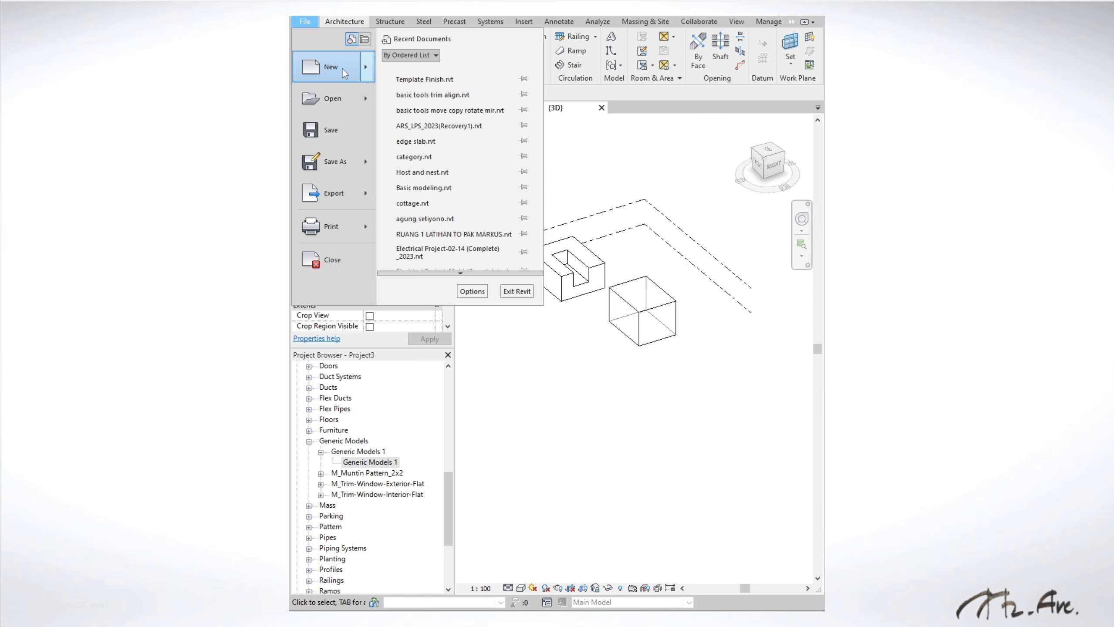
mouse_move(342, 69)
left_click(444, 147)
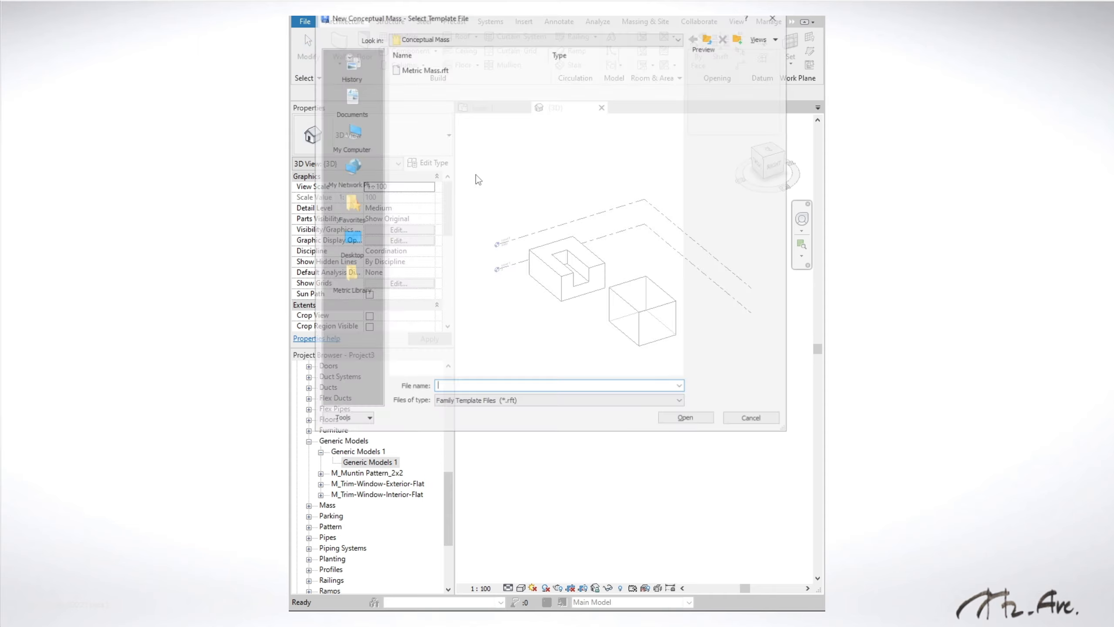
left_click(422, 75)
left_click(674, 421)
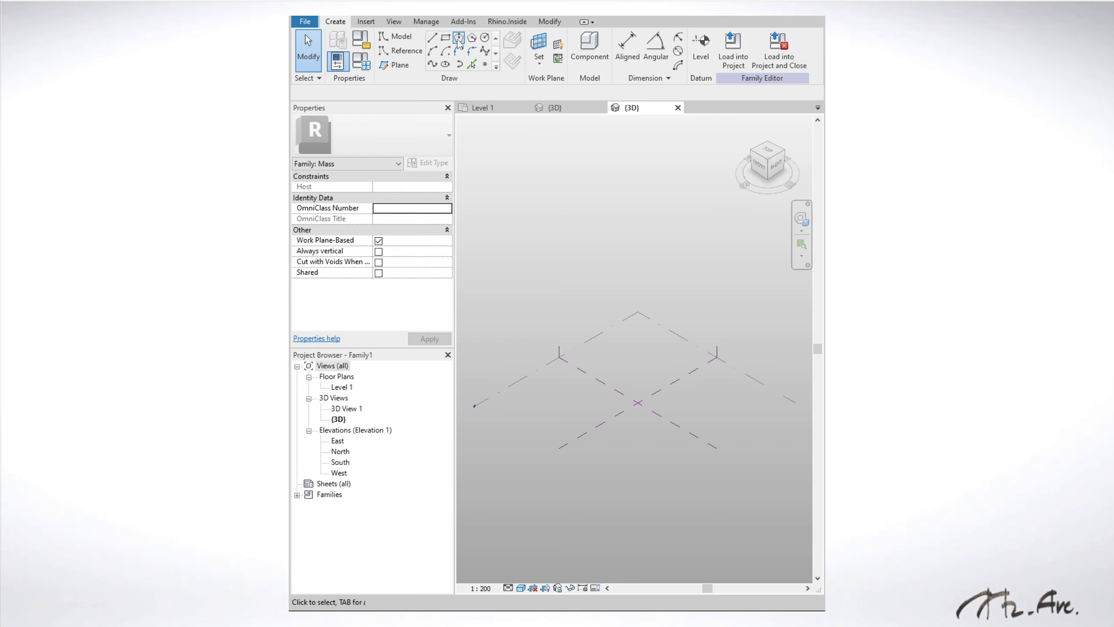
Sketch a six-sided polygon on Level 1, centred on the intersection of the reference planes
left_click(459, 39)
left_click(638, 403)
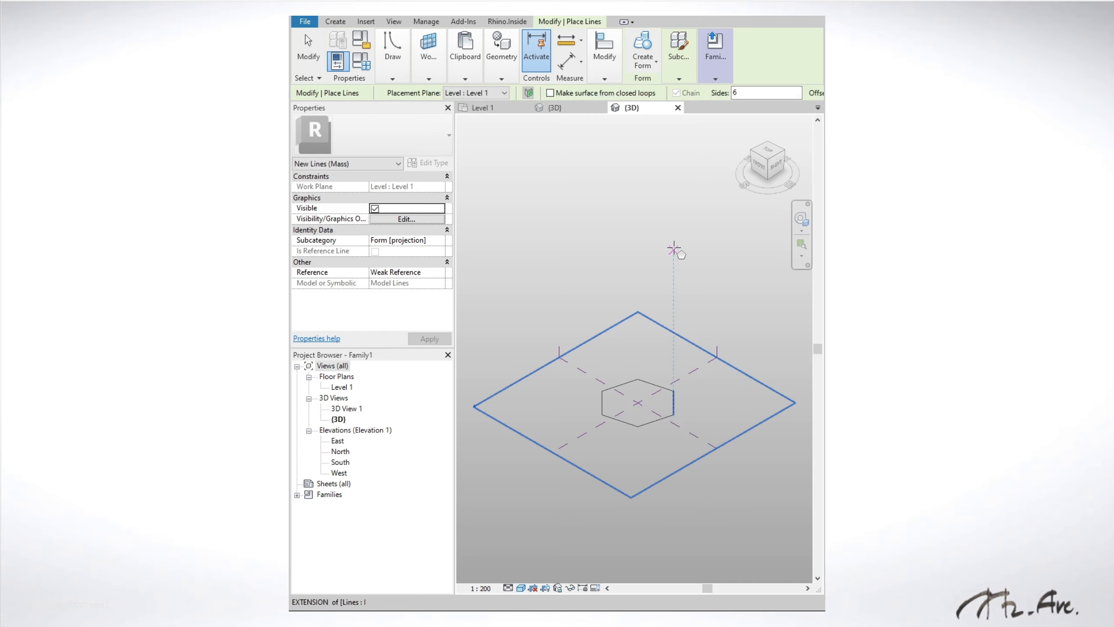
left_click(673, 251)
key("Escape")
key("Escape")
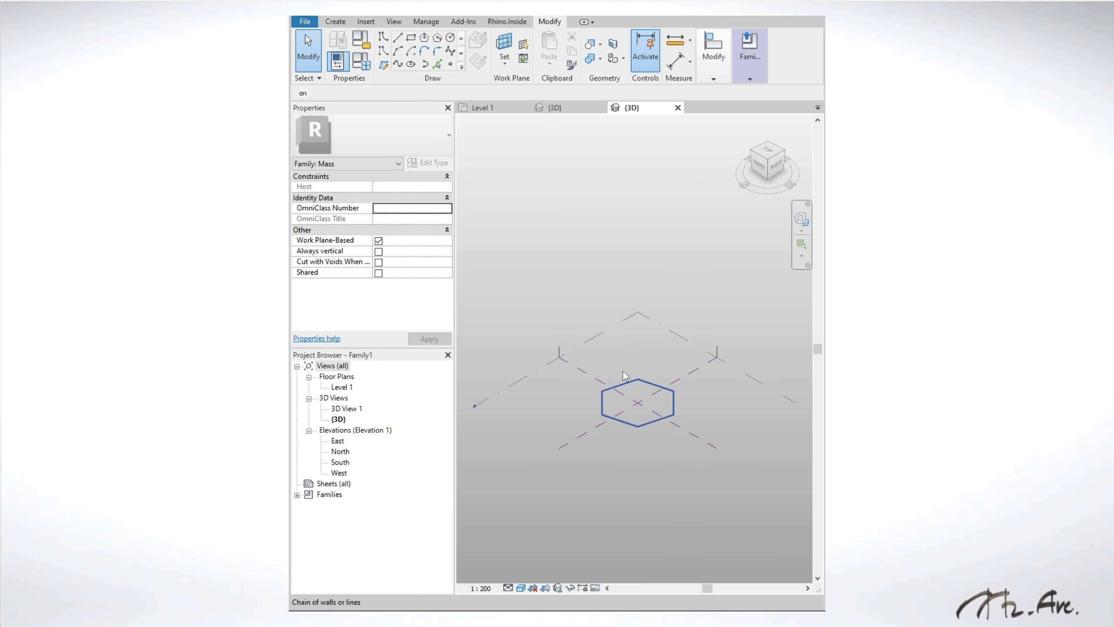
Create a solid form from the hexagon lines
left_click(621, 383)
left_click(638, 79)
left_click(656, 92)
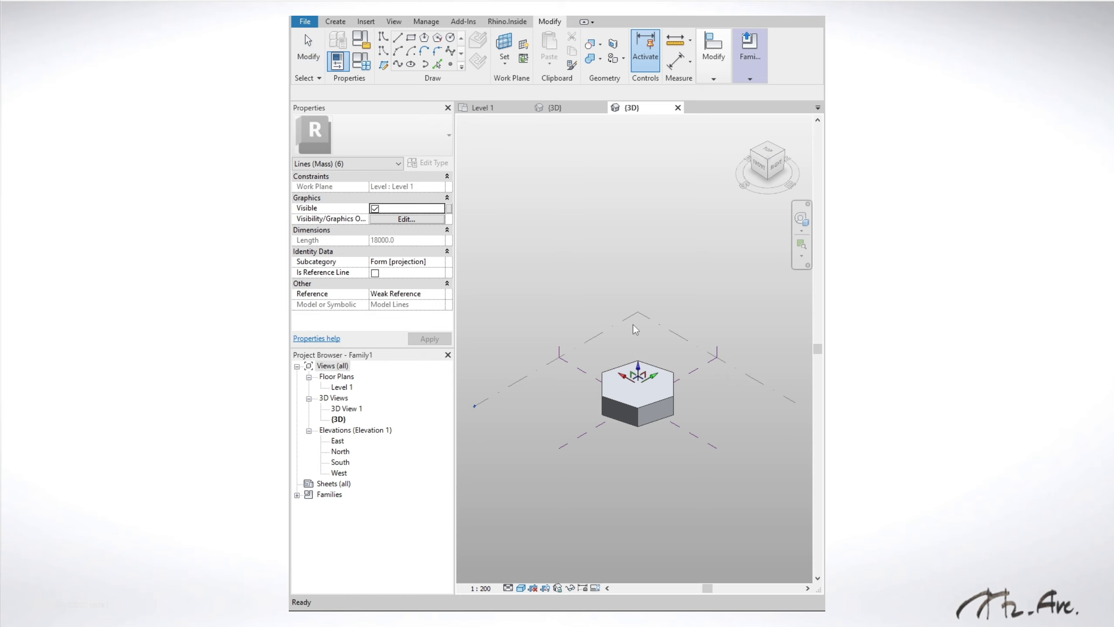
Raise the top of the hexagonal form and lower one of its front top edges to make a sloped face
mouse_move(638, 365)
left_mouse_down()
mouse_move(637, 293)
mouse_move(656, 354)
left_mouse_up()
left_click(671, 238)
left_click(659, 326)
left_click(677, 463)
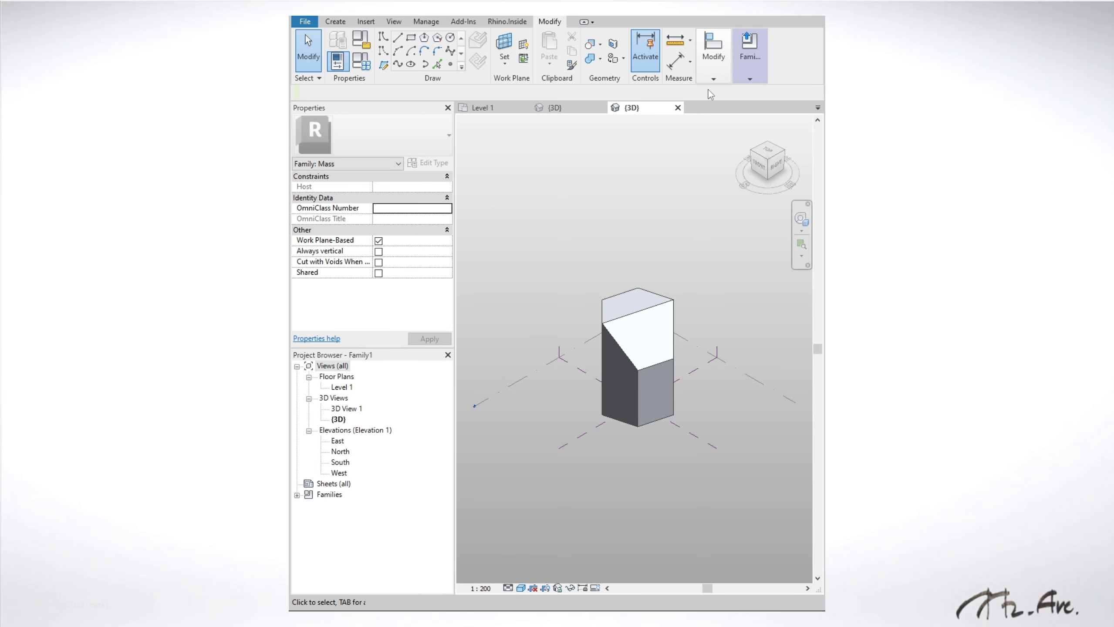
Load the mass family into the project and place one instance on Level 1 beside the existing boxes
left_click(749, 75)
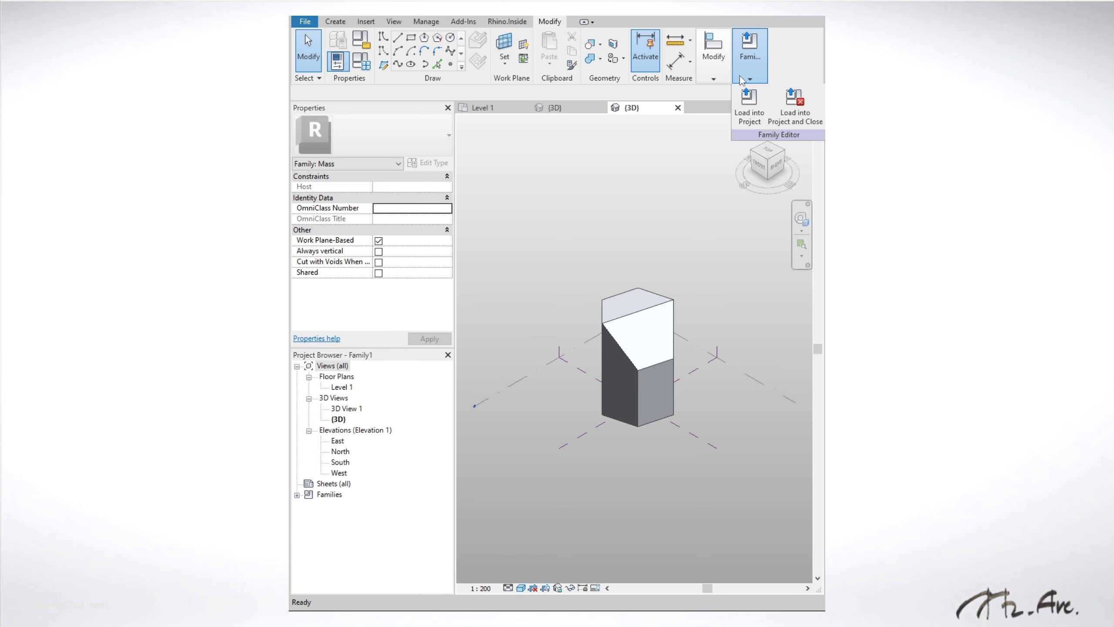
left_click(751, 116)
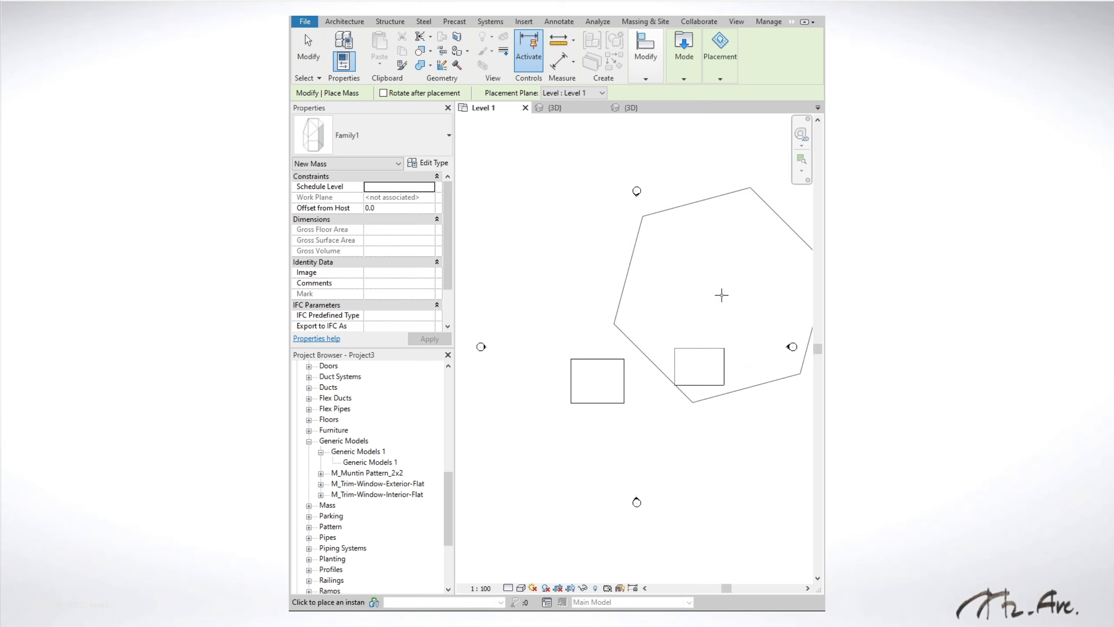
left_click(611, 344)
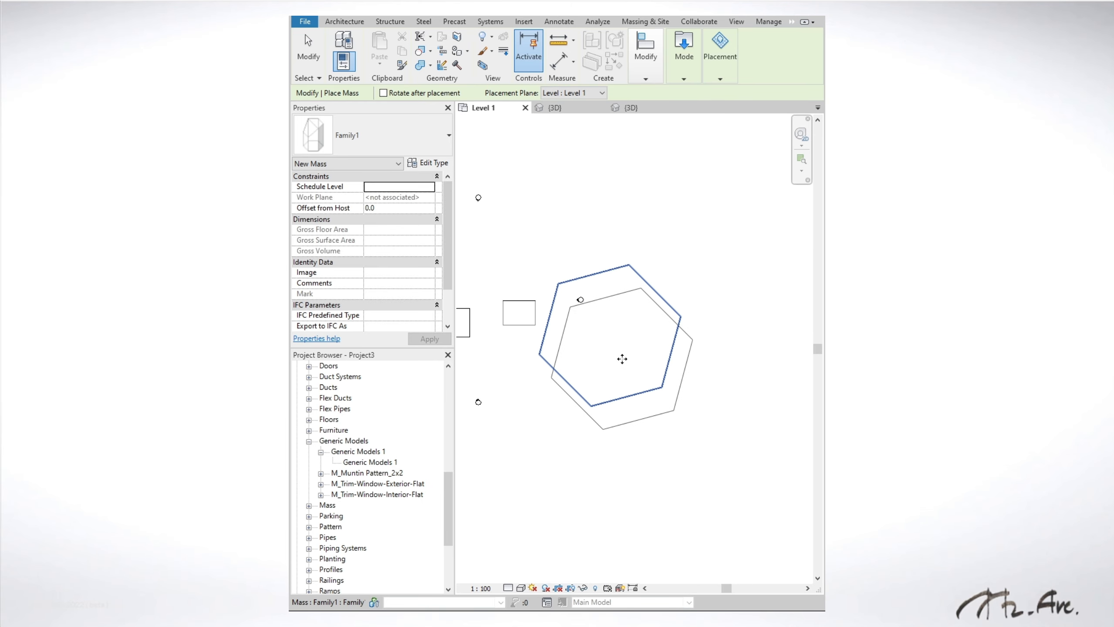
key("Escape")
key("d")
scroll(617, 365, "down", 1)
middle_click_drag(617, 365, 660, 352, "shift")
left_click(660, 353)
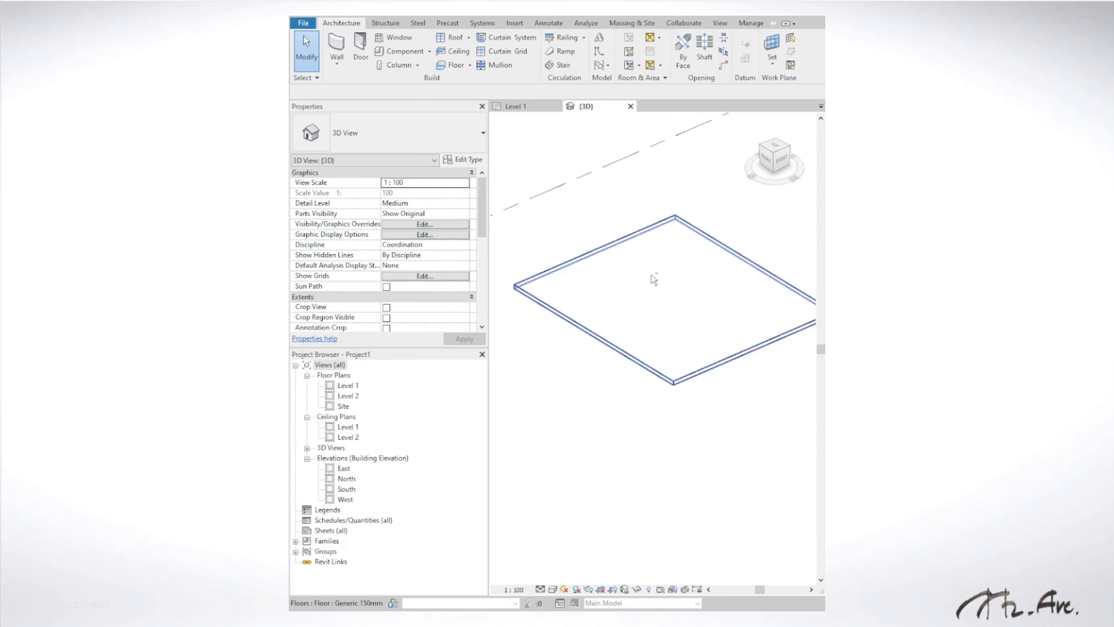
Start an in-place model component in the Floors category, accepting the suggested name
scroll(651, 285, "up", 3)
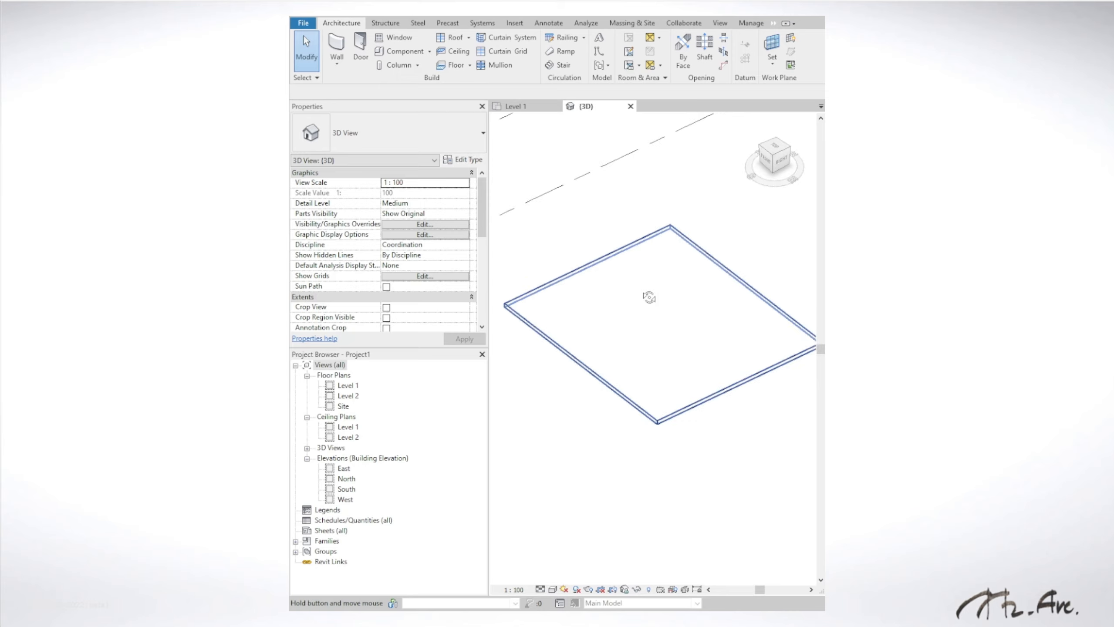
scroll(652, 285, "down", 1)
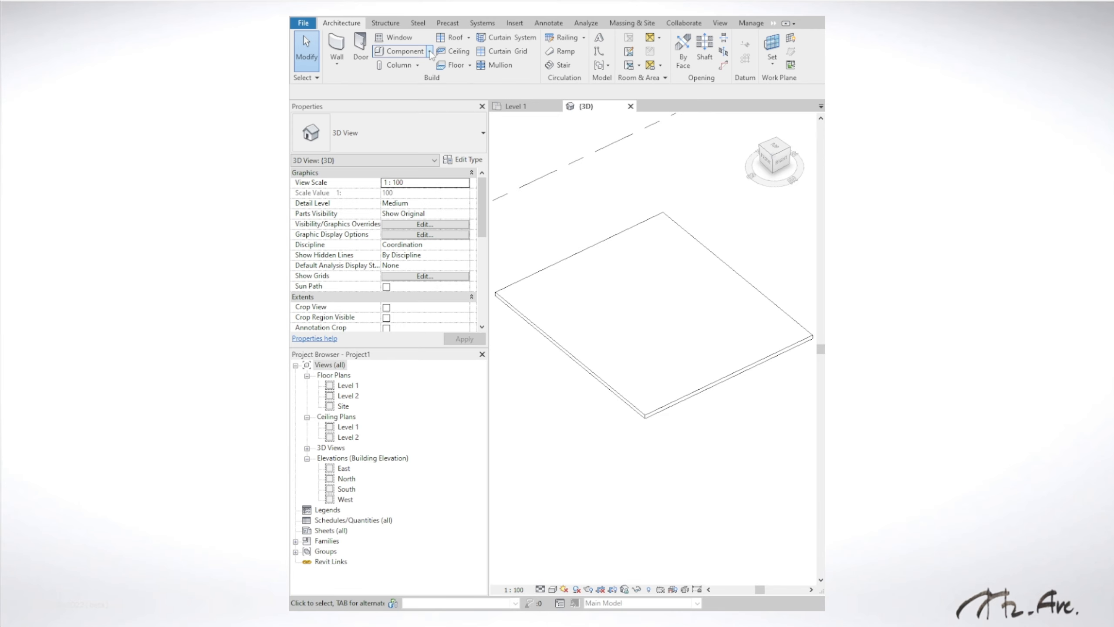
left_click(430, 52)
left_click(392, 96)
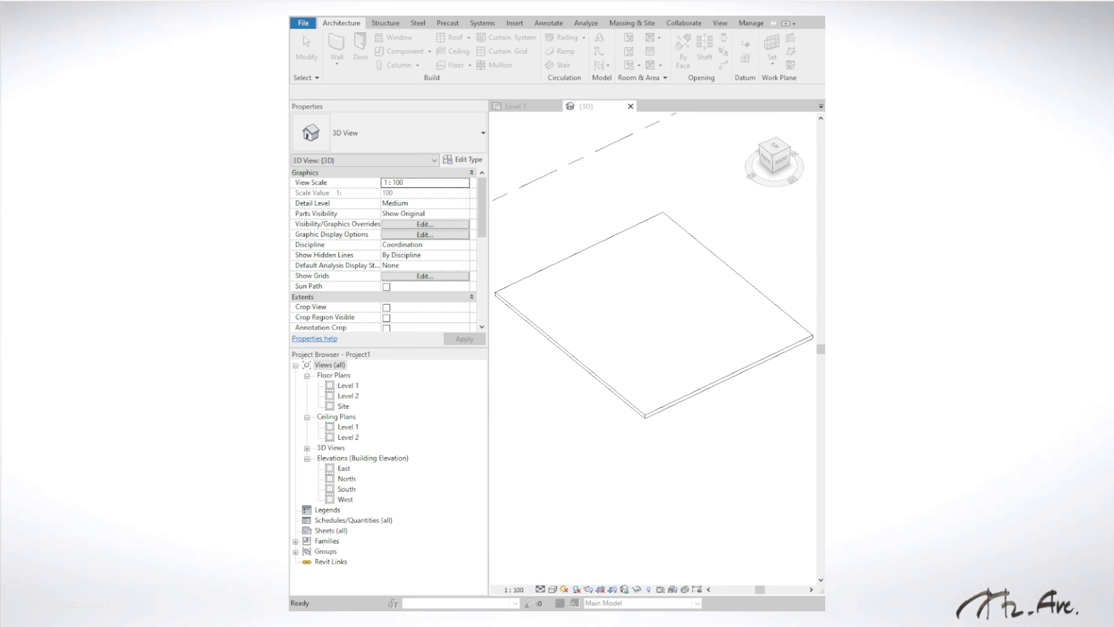
left_click_drag(832, 97, 486, 0)
left_click(415, 130)
scroll(413, 114, "down", 2)
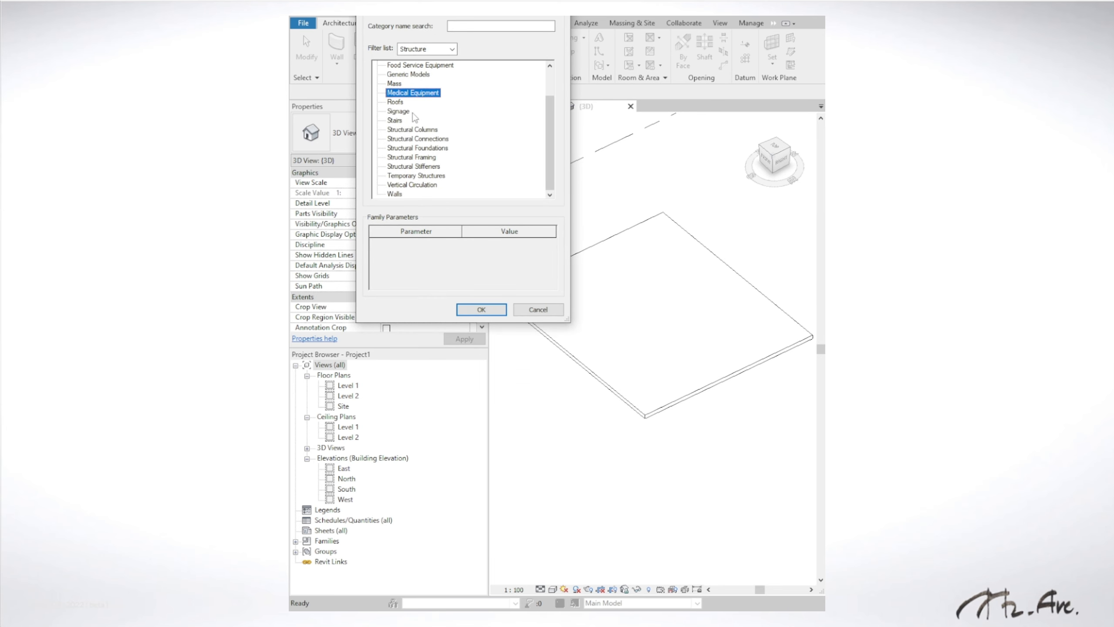
scroll(412, 115, "up", 3)
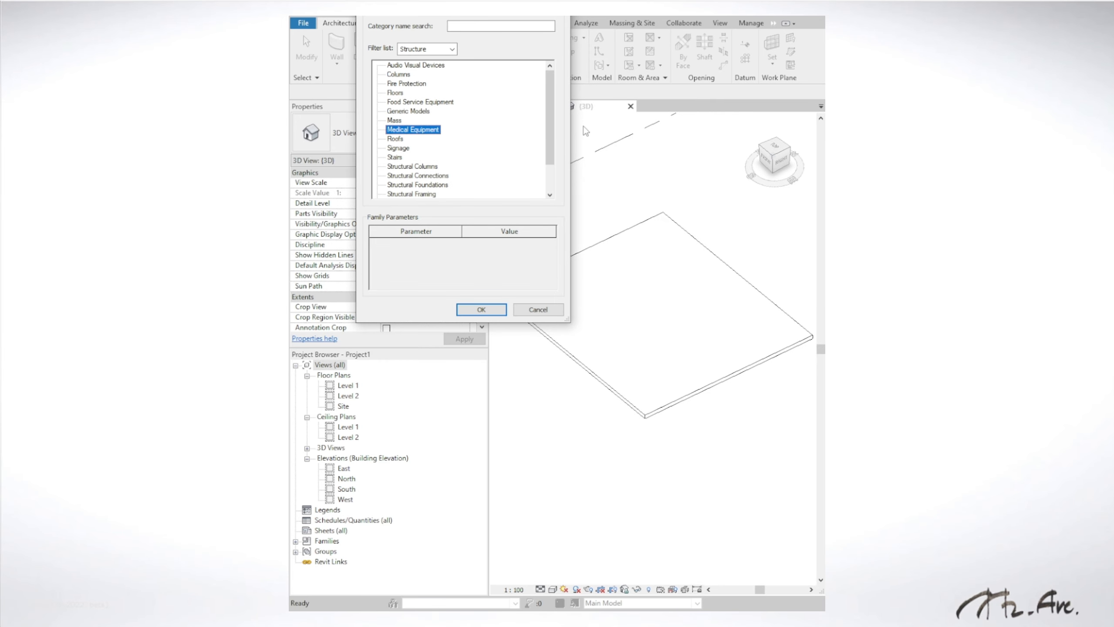
left_click(396, 93)
left_click(481, 310)
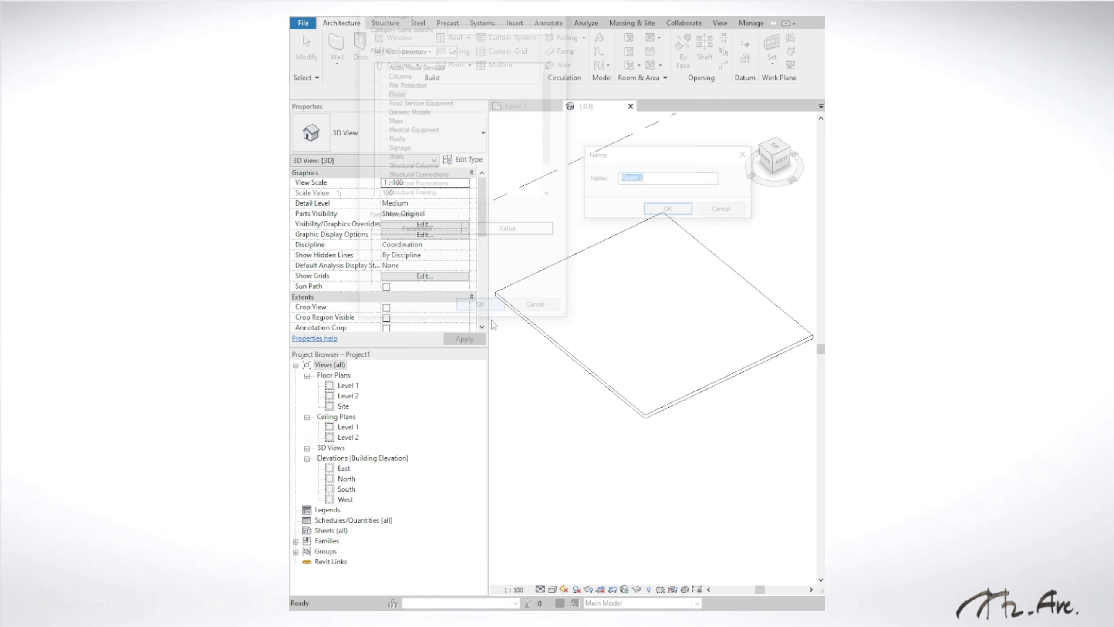
left_click(665, 209)
Sketch an extrusion profile on the floor slab from a rectangle about 900 mm wide and an adjoining one about 1800 by 1300 mm
middle_click_drag(621, 273, 634, 258, "shift")
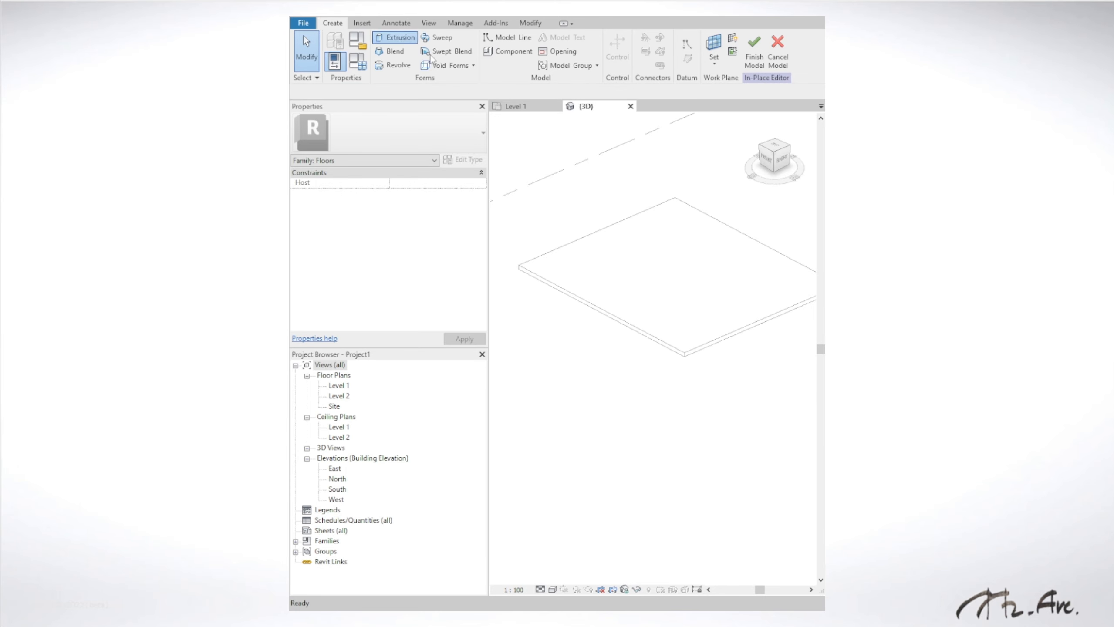
left_click(395, 38)
mouse_move(727, 73)
left_click(697, 93)
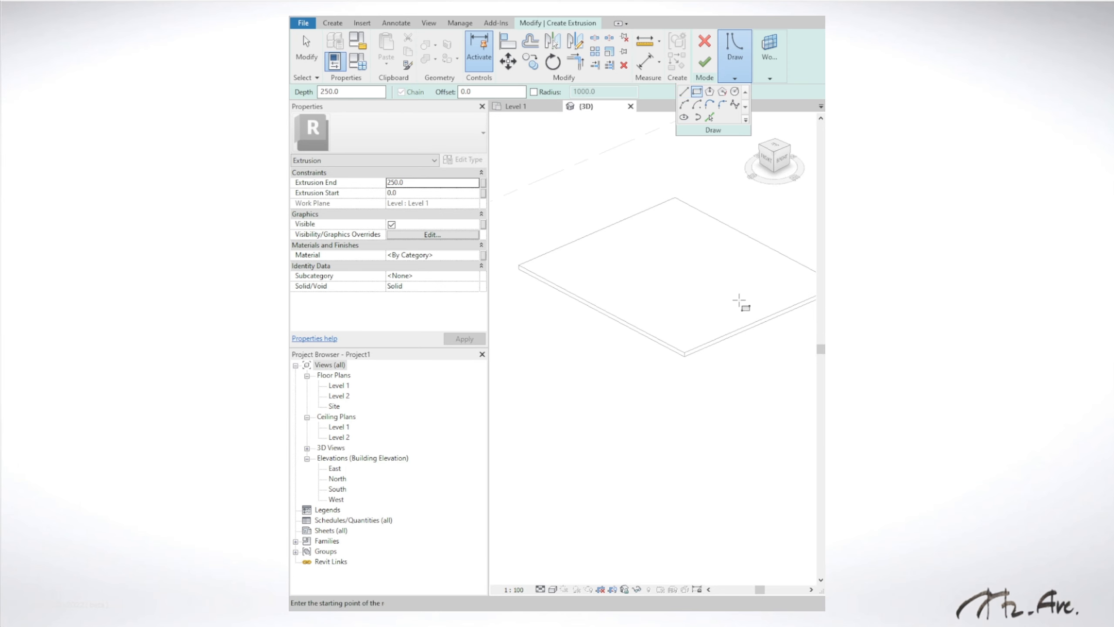
left_click(713, 339)
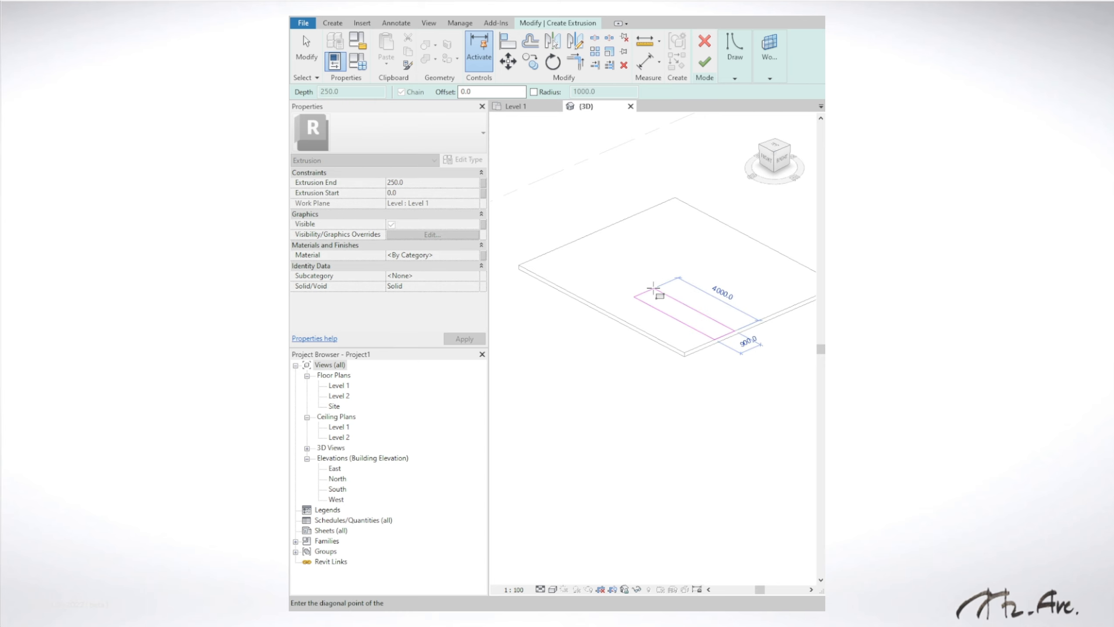
left_click(632, 278)
left_click(632, 277)
left_click(695, 275)
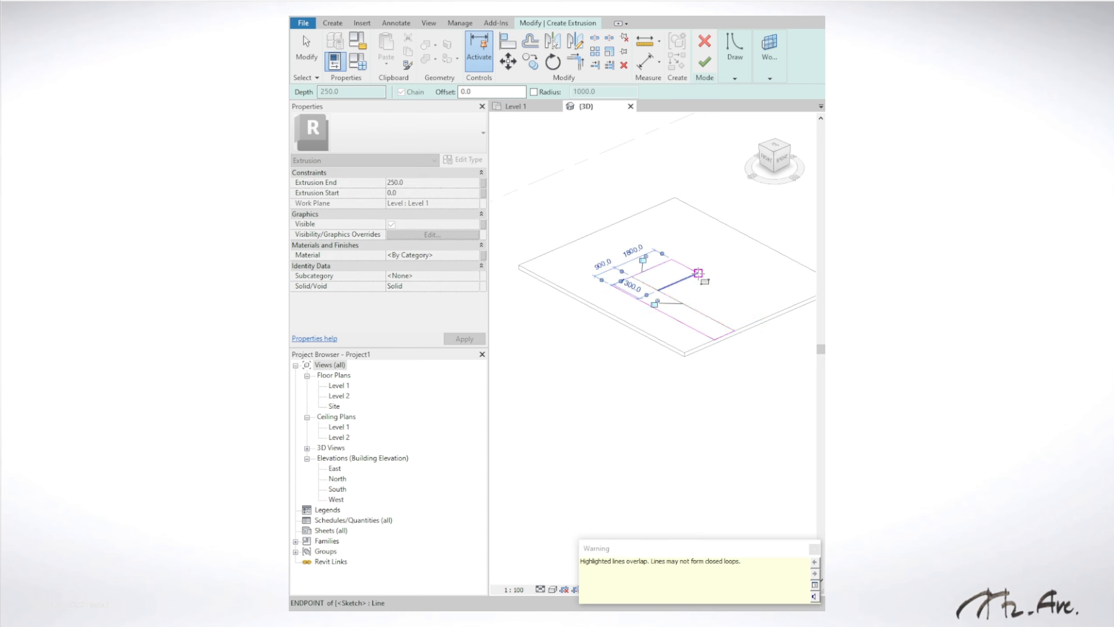
key("Escape")
Remove the inner line shared by the two rectangles and finish the L-shaped extrusion sketch
middle_click_drag(698, 276, 656, 316, "shift")
scroll(659, 320, "up", 5)
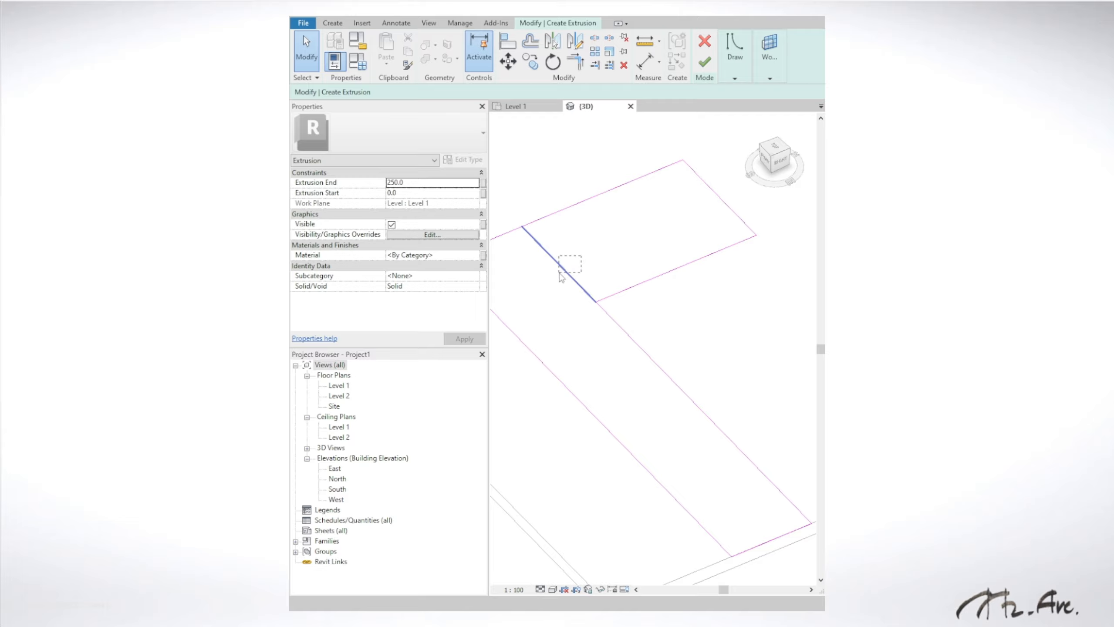
scroll(571, 272, "down", 5)
left_click(704, 61)
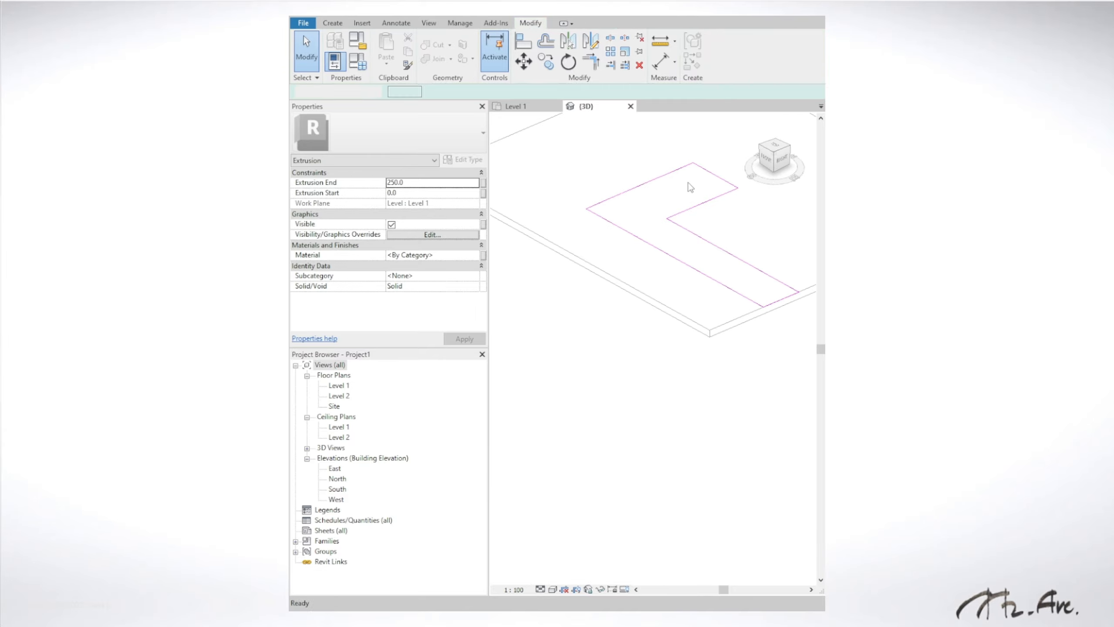
Stretch the bottom of the L-shaped extrusion down below the floor slab to an extrusion start of -72.9
middle_click_drag(686, 222, 730, 244, "shift")
left_click_drag(728, 241, 724, 237)
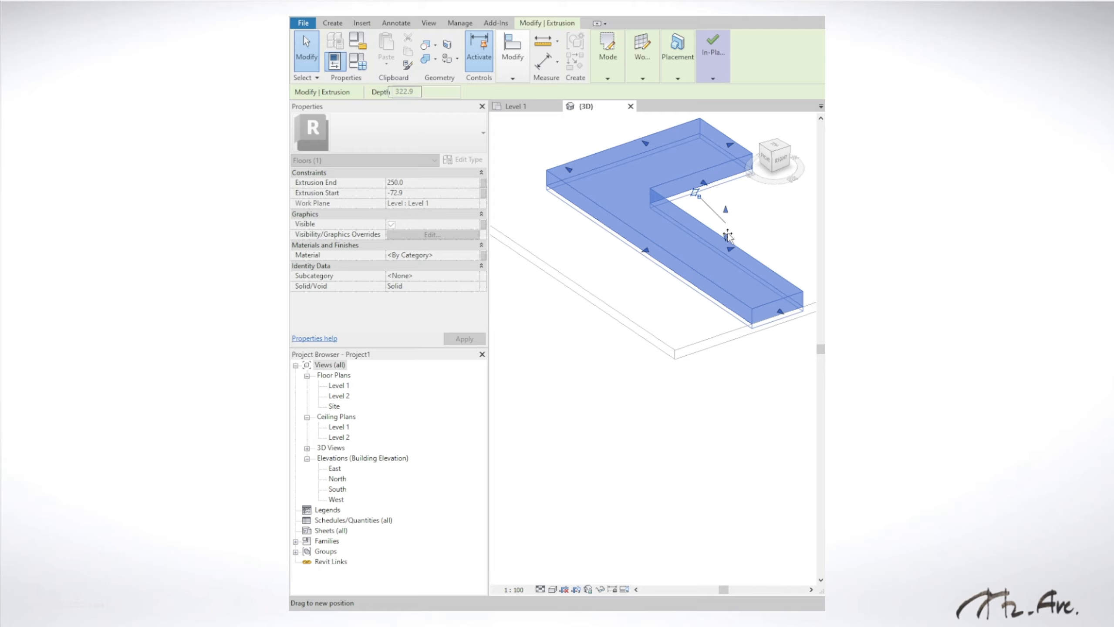
left_click(765, 421)
left_click(731, 299)
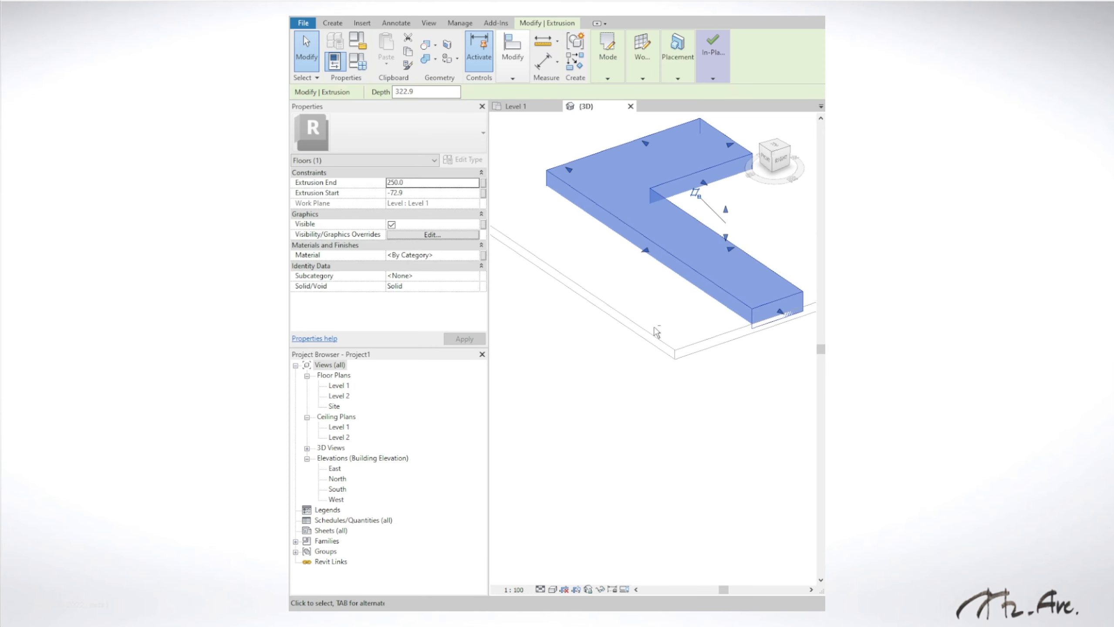
Change the L-shaped extrusion from solid to void and apply the change
scroll(645, 346, "up", 2)
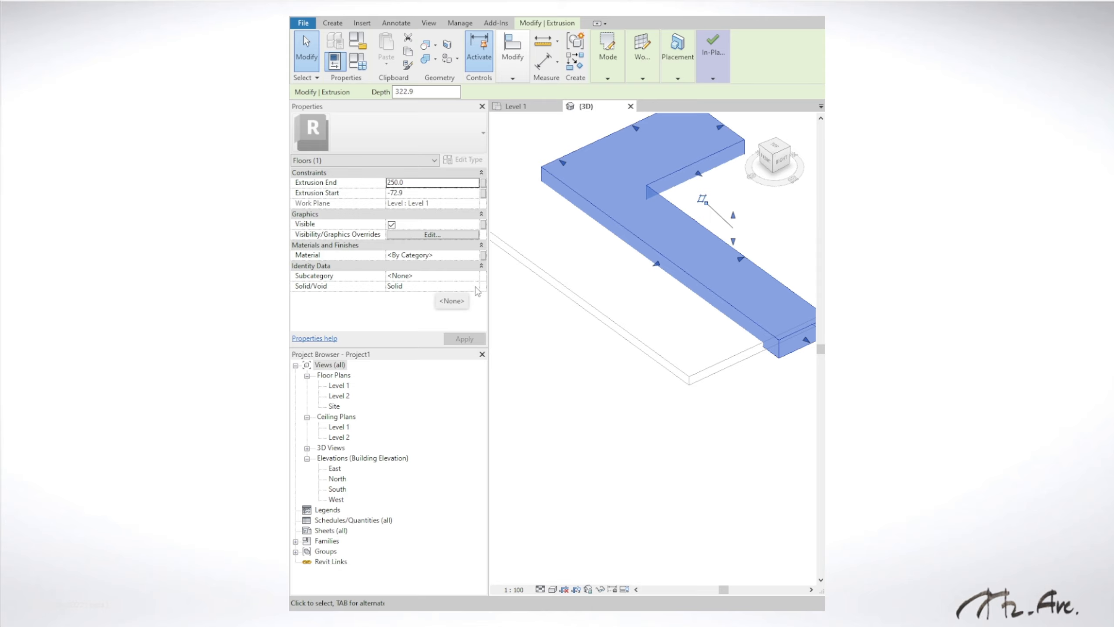
left_click(476, 288)
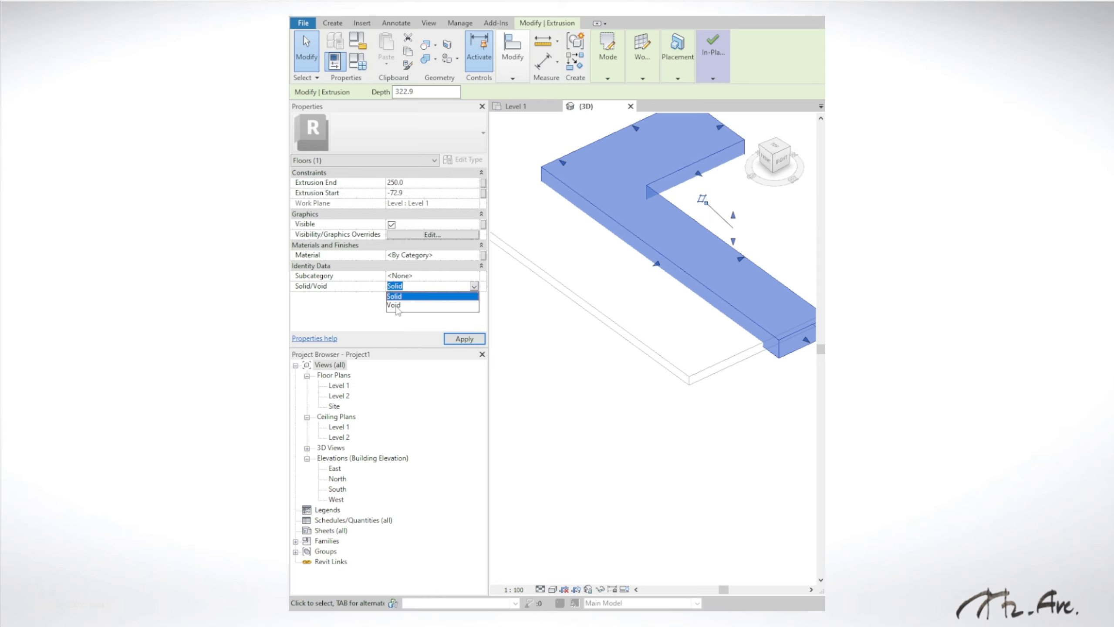
left_click(394, 305)
left_click(464, 338)
left_click(648, 346)
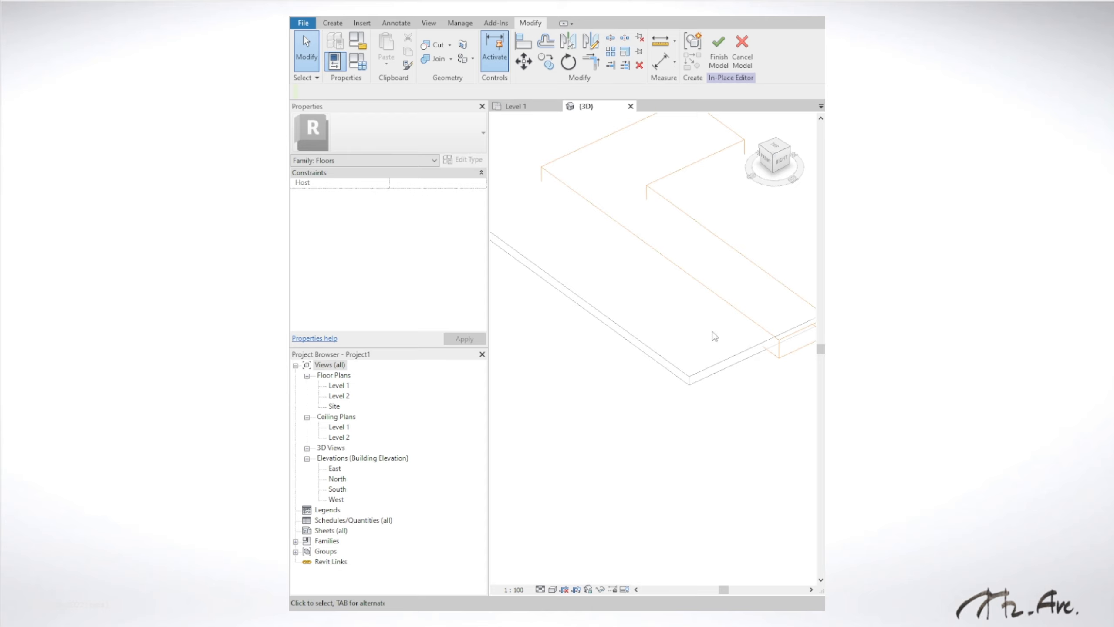
Cut the floor slab with the L-shaped void and finish the in-place model
scroll(647, 286, "down", 3)
middle_click_drag(647, 286, 666, 299, "shift")
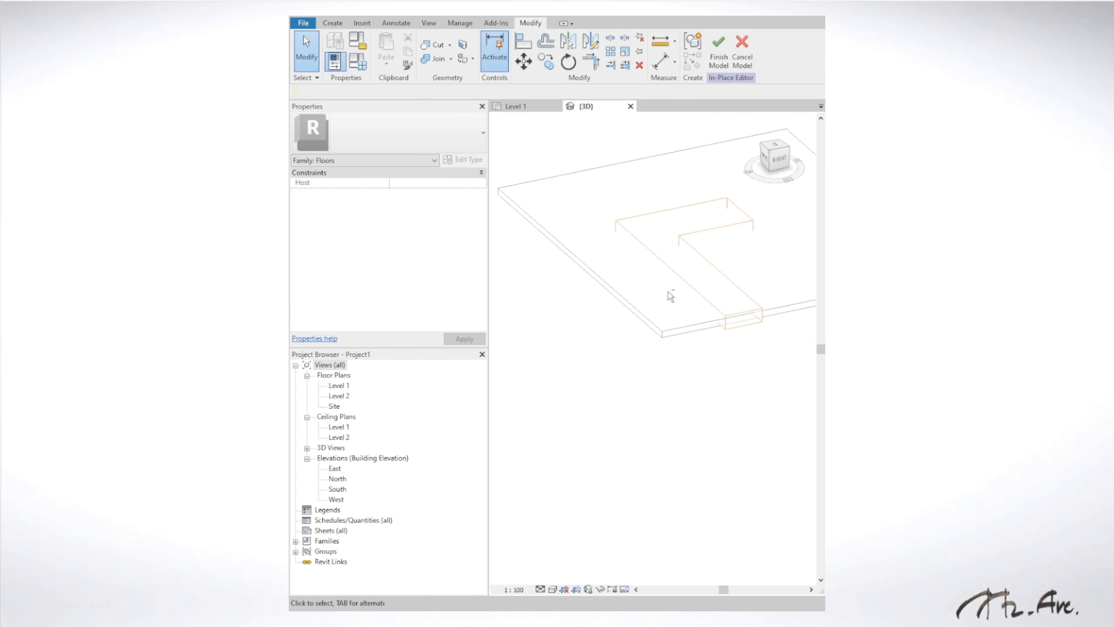
left_click(439, 45)
left_click(678, 334)
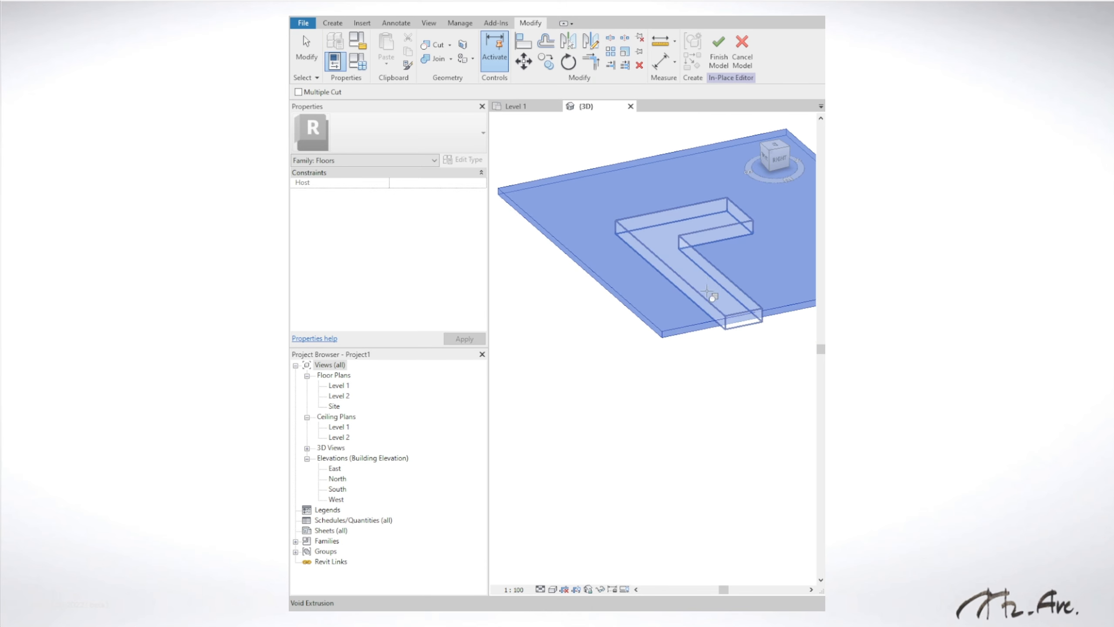
left_click(708, 294)
left_click(718, 51)
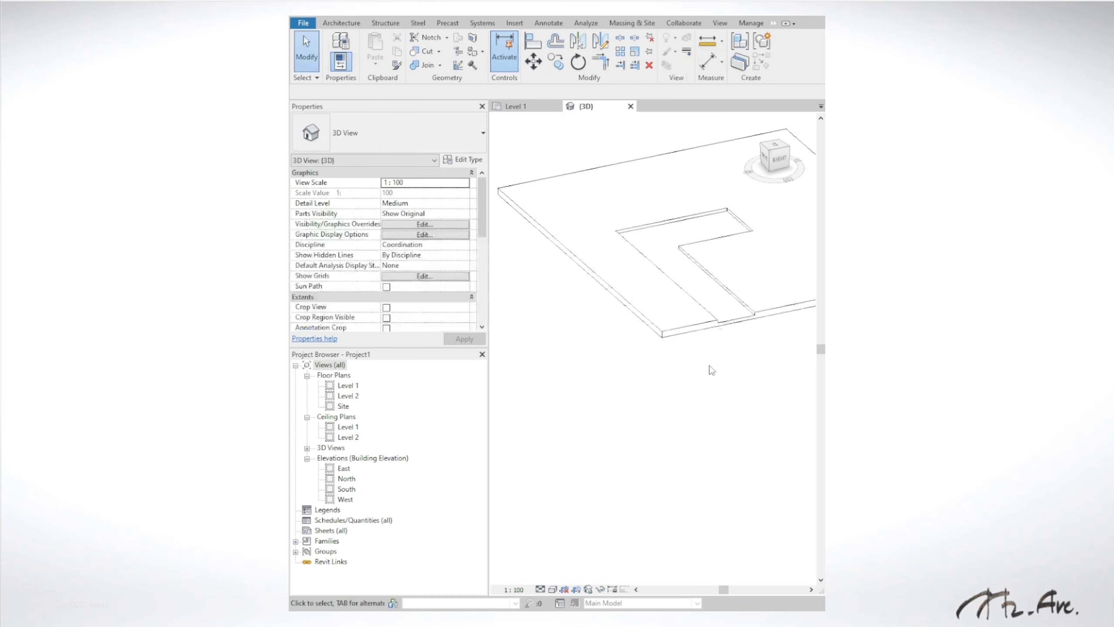
middle_click_drag(711, 370, 663, 457, "shift")
scroll(667, 473, "up", 4)
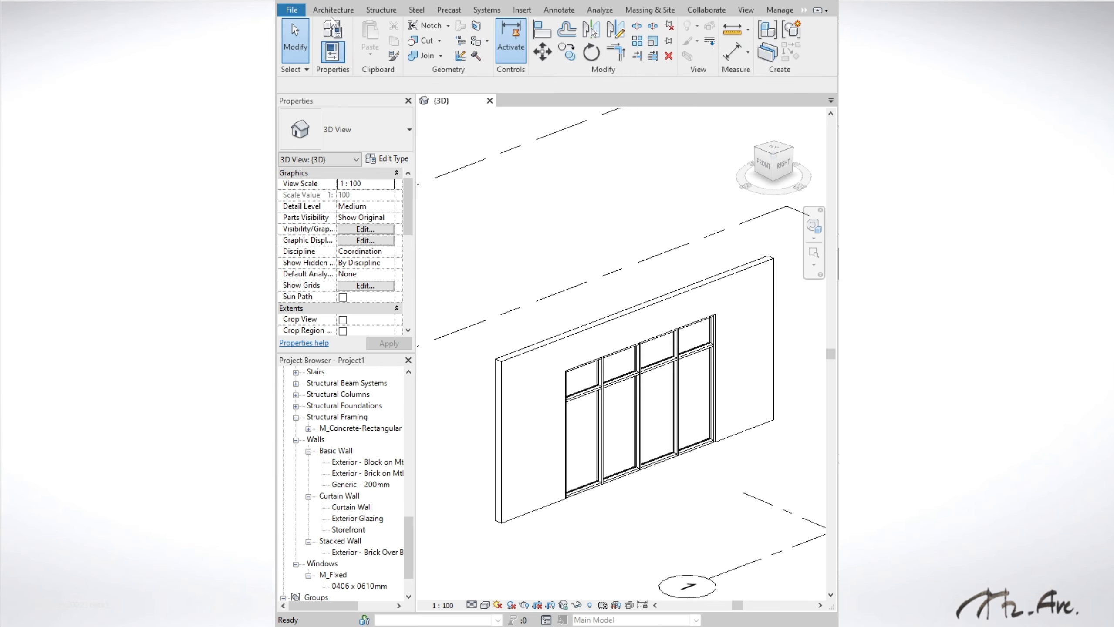
Start an in-place model component in the Walls category for the wall with the storefront
left_click(385, 54)
left_click(410, 90)
left_click(641, 547)
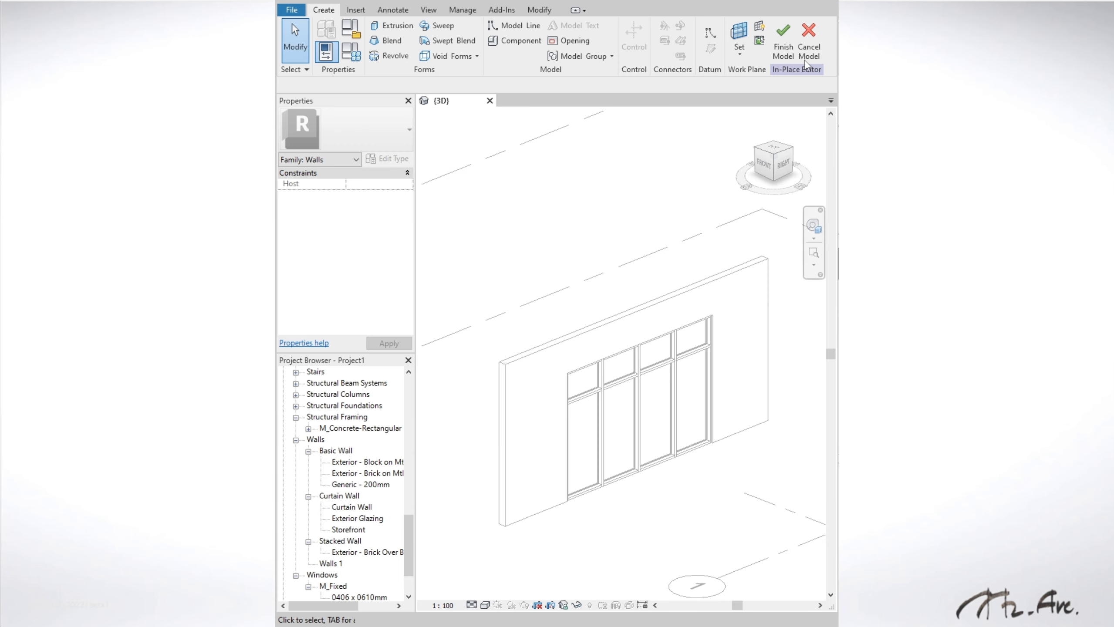
Sketch a long, thin rectangular extrusion profile projecting outward from the wall, using the wall's end face as work plane
left_click(739, 40)
left_click(505, 369)
left_click(392, 24)
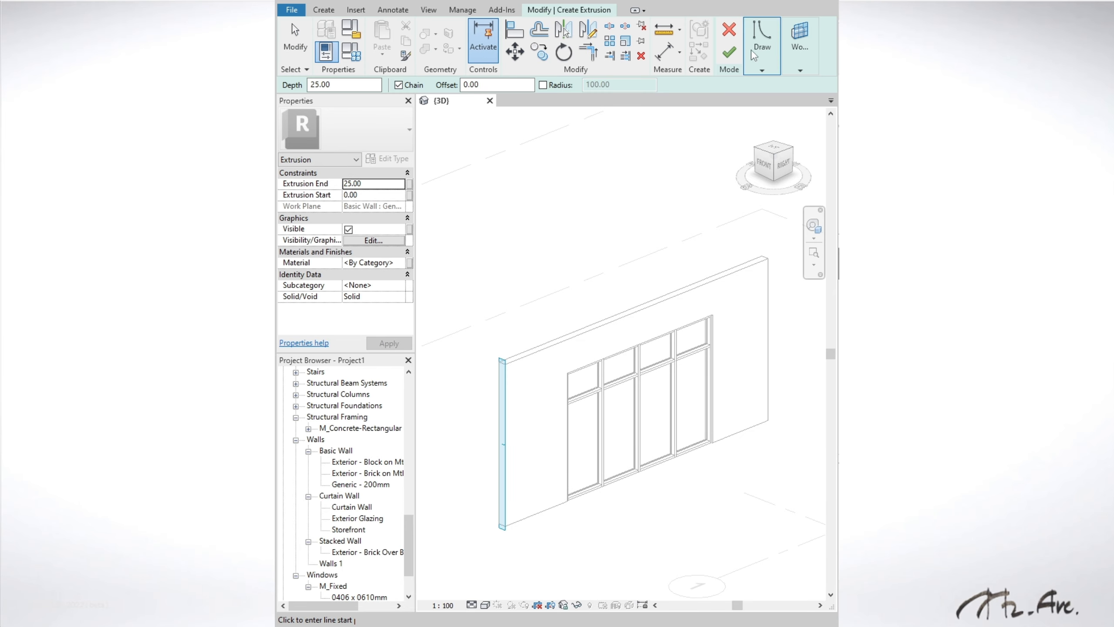
left_click(754, 55)
left_click(768, 87)
left_click(505, 389)
left_click(623, 454)
key("Escape")
middle_click_drag(624, 454, 653, 437, "shift")
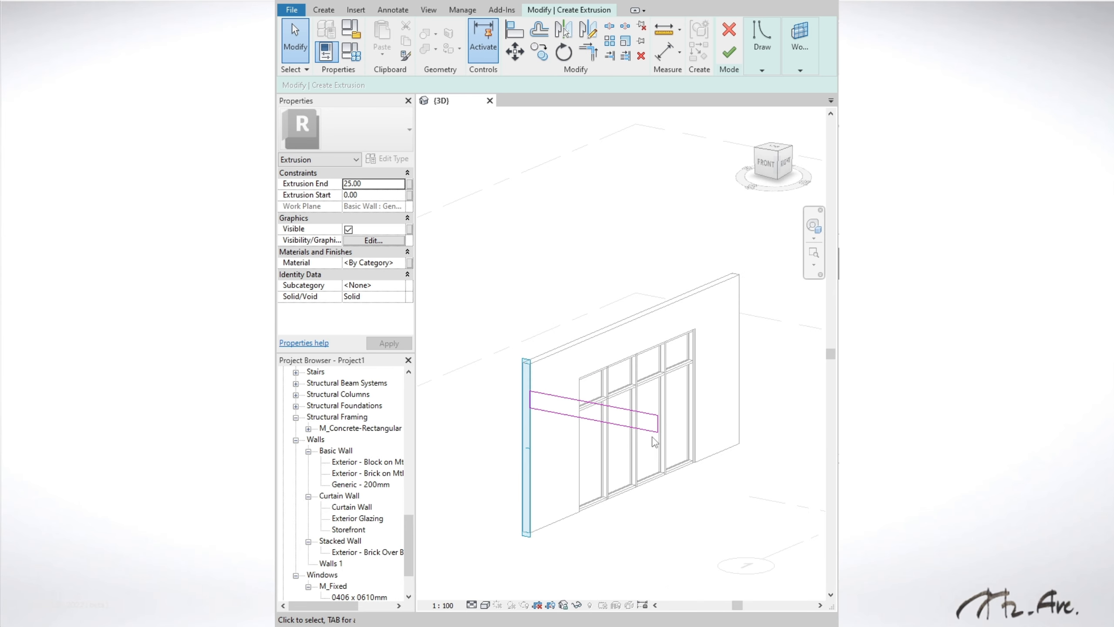
Add two parallel tangent arcs curving upward from the outer corners of the rectangular profile
left_click(762, 35)
left_click(755, 100)
left_click(637, 423)
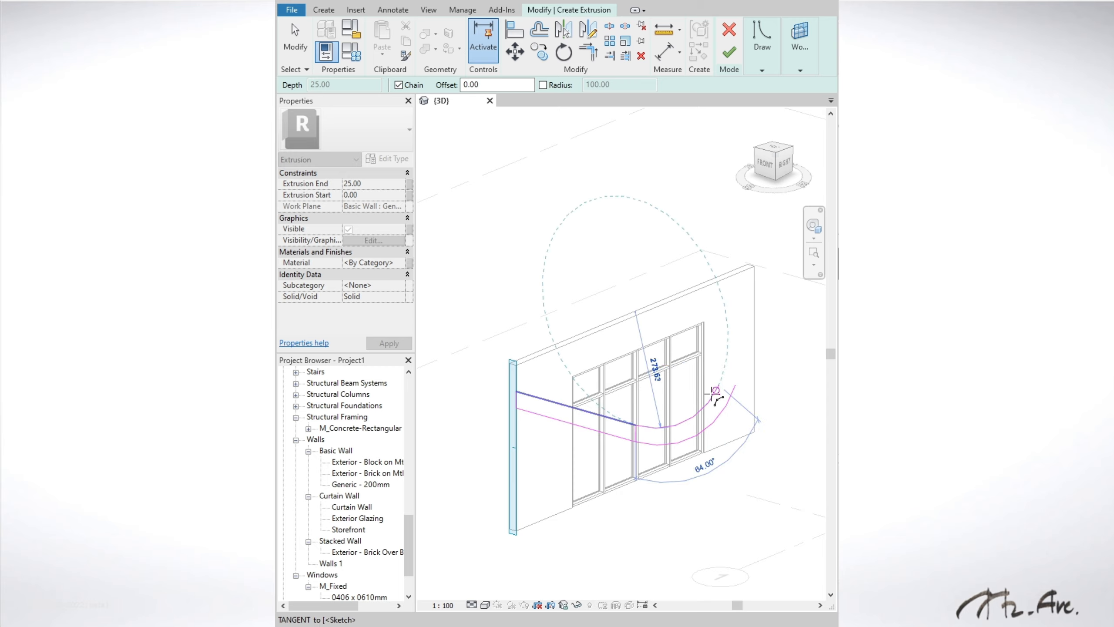
left_click(715, 392)
key("Escape")
key("Escape")
Close the curved end of the canopy profile and delete the leftover line between the rectangle and the arcs
mouse_move(741, 385)
middle_mouse_down("shift")
mouse_move(713, 438)
mouse_move(681, 454)
mouse_move(606, 423)
middle_mouse_up("shift")
left_click(589, 51)
left_click(671, 442)
left_click(672, 424)
left_click(578, 457)
key("Delete")
Finish the profile sketch and stretch the canopy extrusion along the wall over the storefront
left_click(729, 52)
mouse_move(572, 409)
left_mouse_down()
mouse_move(756, 443)
mouse_move(618, 415)
left_mouse_up()
middle_click_drag(618, 422, 719, 453, "shift")
Edit the canopy profile to move its curved end closer to the wall, and finish the in-place model
double_click(676, 488)
middle_click_drag(677, 487, 698, 488, "shift")
left_click_drag(751, 397, 662, 560)
key("m")
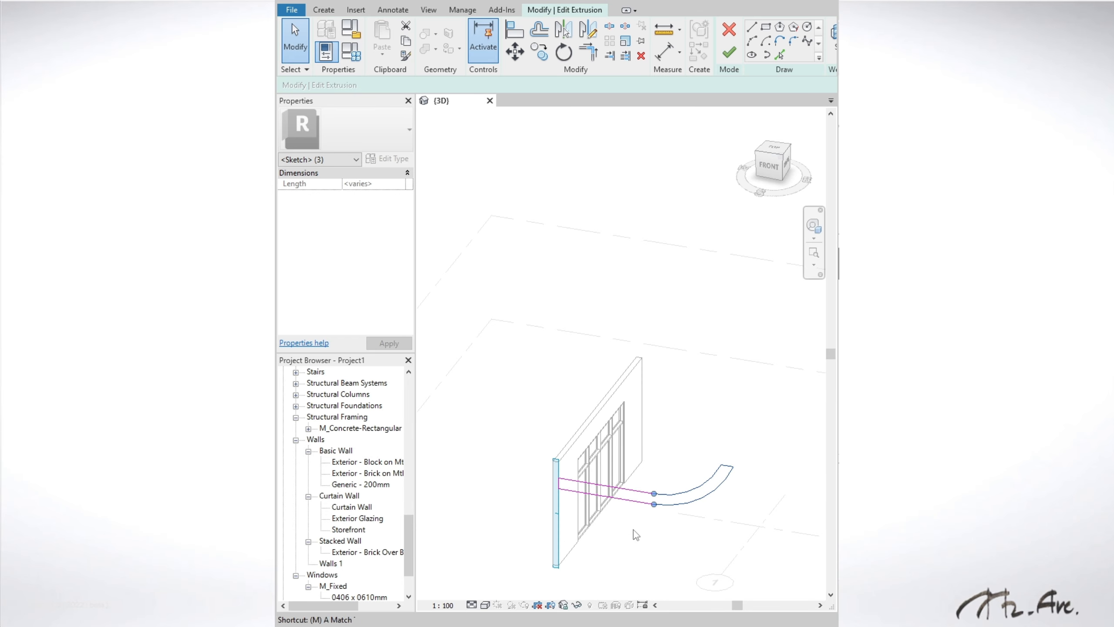
key("v")
left_click(654, 504)
left_click(599, 495)
left_click(729, 52)
mouse_move(702, 421)
middle_mouse_down("shift")
mouse_move(639, 378)
mouse_move(658, 396)
middle_mouse_up("shift")
left_click(746, 37)
mouse_move(602, 343)
middle_mouse_down("shift")
mouse_move(513, 367)
mouse_move(537, 377)
middle_mouse_up("shift")
Reopen the in-place canopy and start a void extrusion with the canopy's flat top face picked as work plane
double_click(693, 390)
left_click(324, 9)
left_click(453, 56)
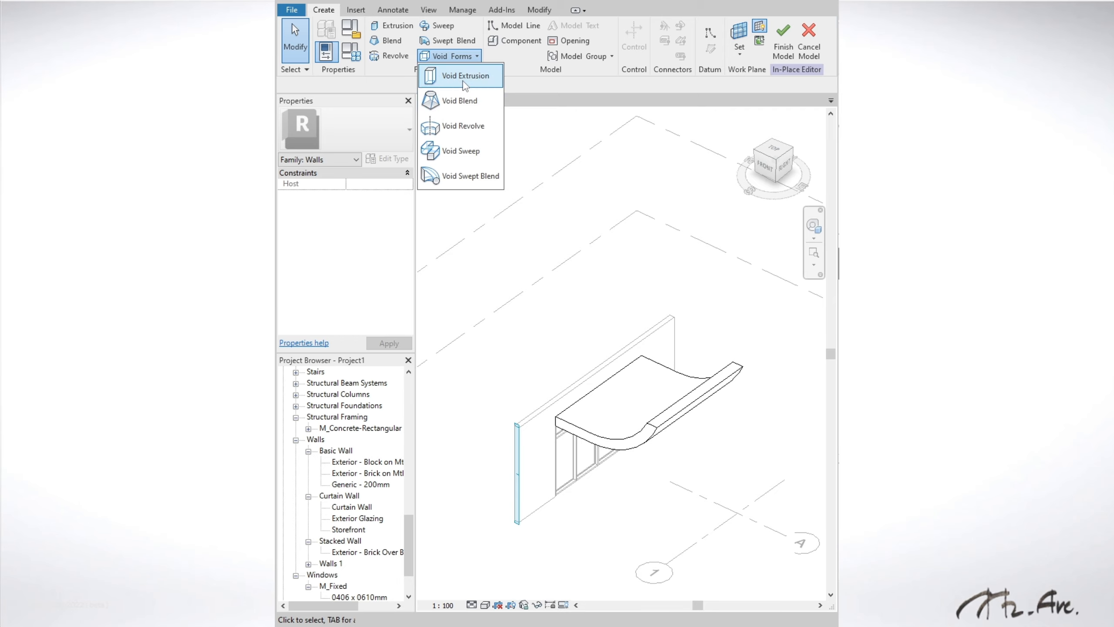
left_click(463, 81)
left_click(799, 44)
left_click(797, 111)
left_click(805, 138)
left_click(374, 279)
left_click(443, 336)
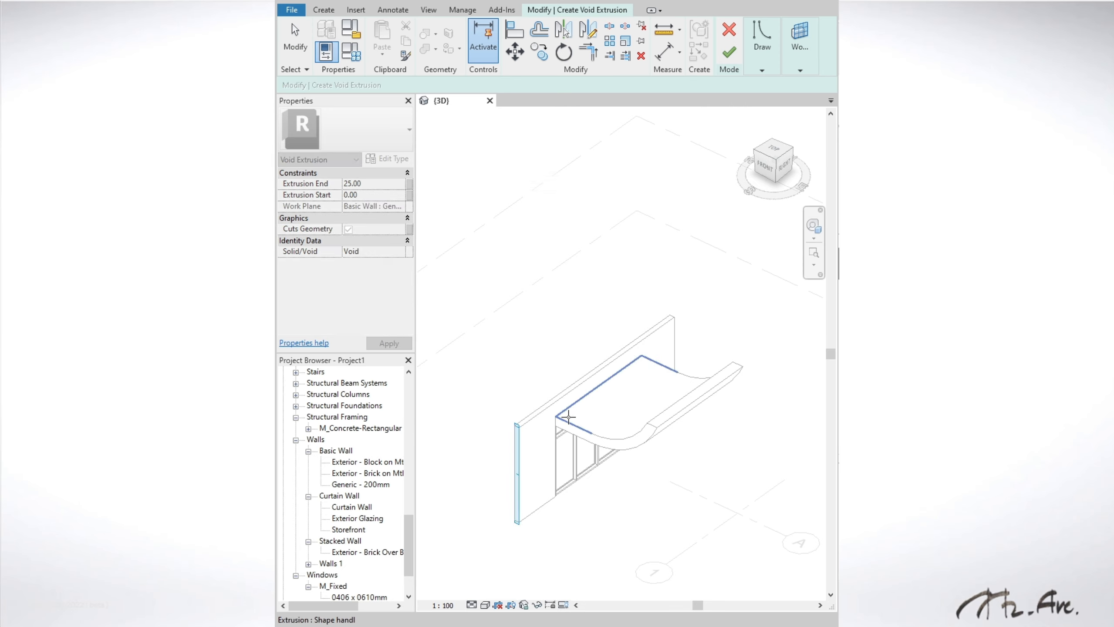
left_click(569, 417)
Sketch a circle of radius 50 on the canopy's top, move it to the middle of the flat area and finish the void sketch
scroll(583, 409, "up", 2)
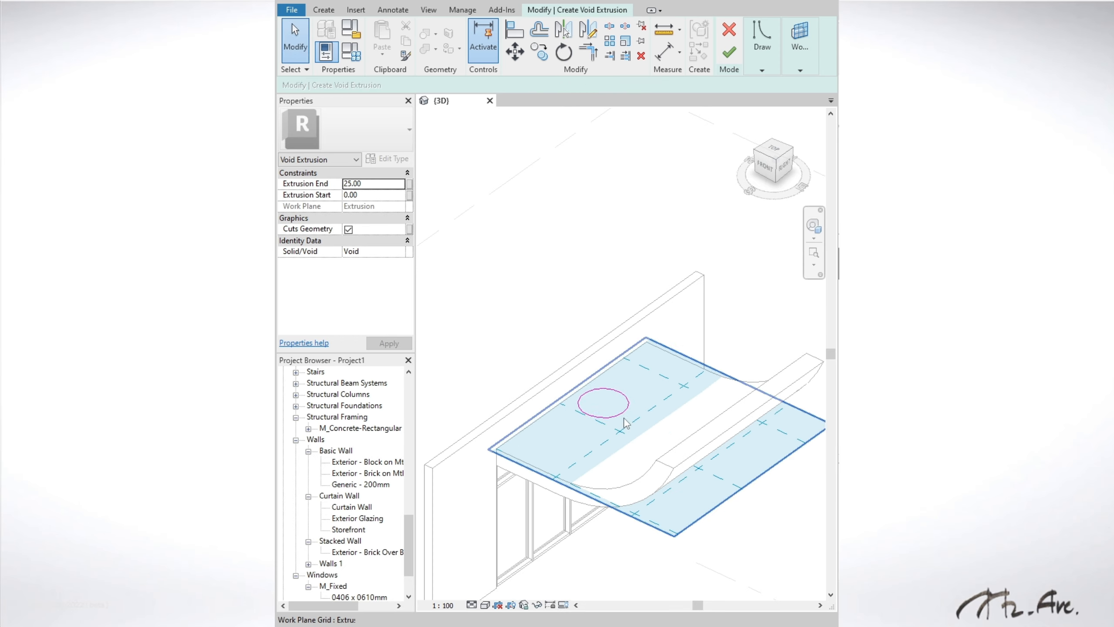
left_click(620, 415)
left_click(515, 52)
left_click(573, 431)
left_click(604, 447)
mouse_move(623, 443)
middle_mouse_down("shift")
mouse_move(684, 428)
mouse_move(632, 436)
middle_mouse_up("shift")
left_click(728, 52)
Stretch the cylindrical void through the canopy, with extrusion start at about -154 and extrusion end at about 140
left_click_drag(632, 418, 632, 349)
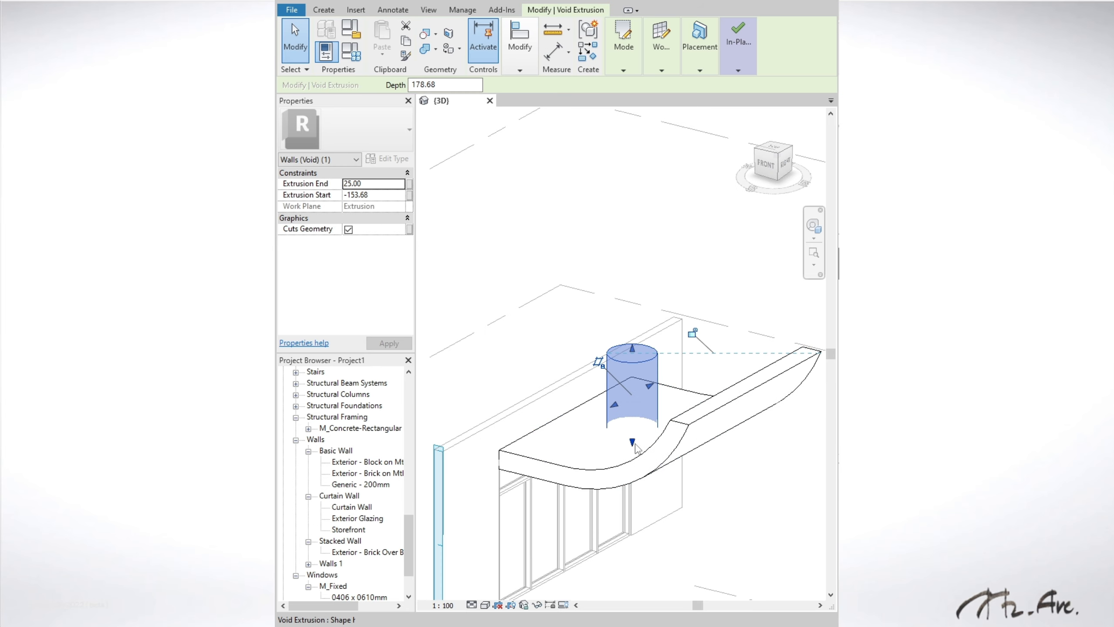
left_click_drag(633, 442, 632, 494)
middle_click_drag(606, 242, 592, 259, "shift")
left_click(592, 259)
Edit the void sketch to copy the circle once to each side along the canopy's length, and finish the sketch
scroll(610, 316, "down", 2)
middle_click_drag(632, 351, 621, 365, "shift")
double_click(650, 416)
left_click(657, 420)
left_click(630, 389)
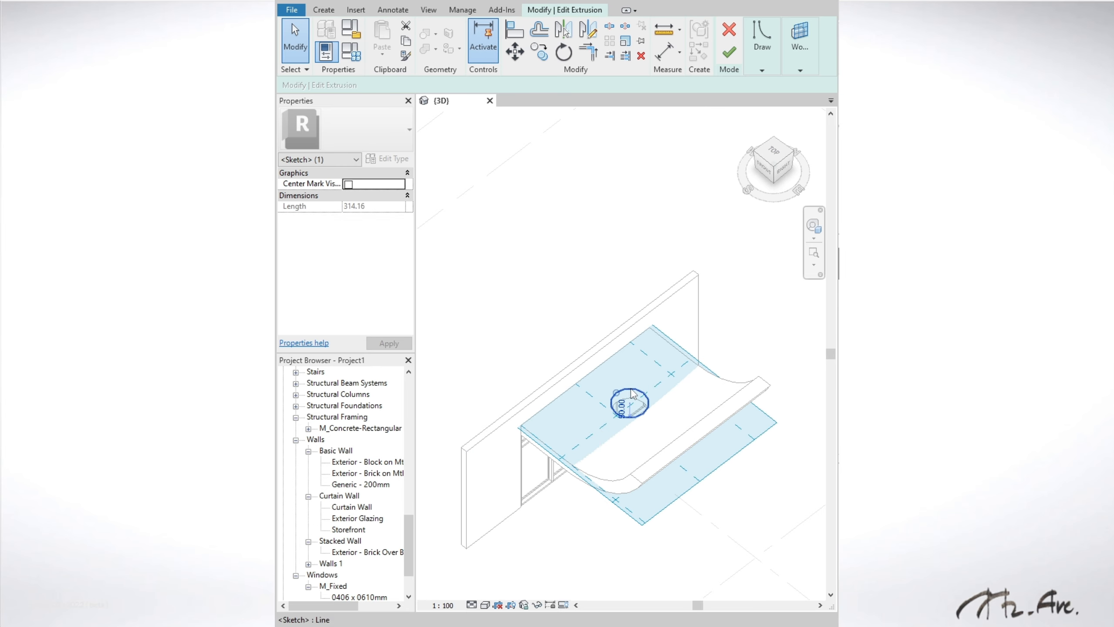
left_click(540, 52)
left_click(621, 424)
left_click(589, 449)
scroll(657, 394, "up", 2)
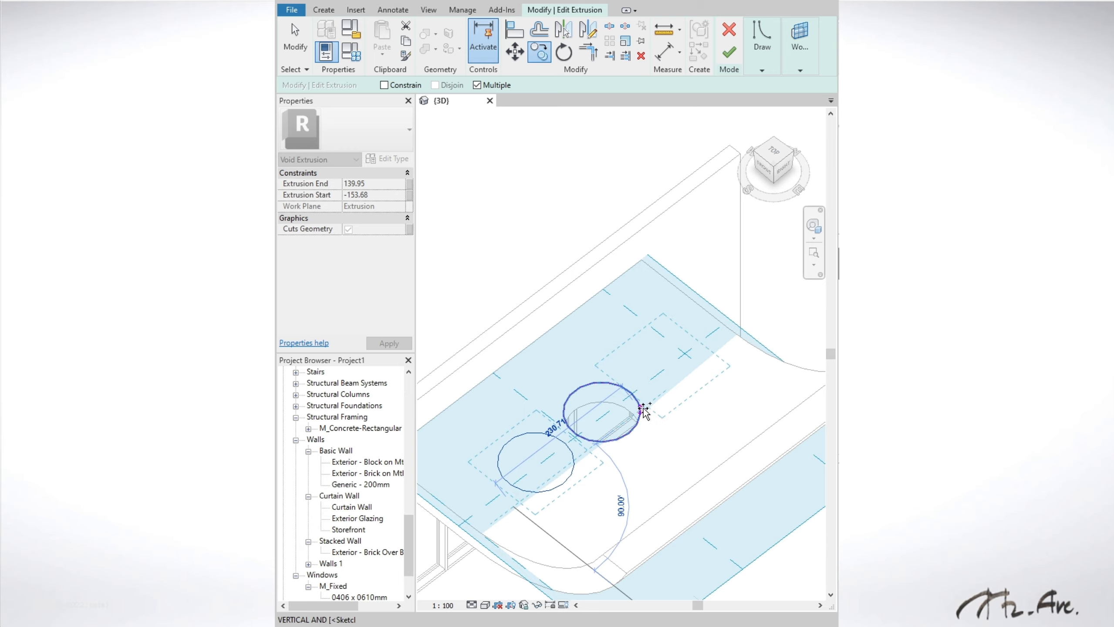
left_click(661, 395)
key("Escape")
key("Escape")
left_click(729, 52)
Finish the in-place canopy model with its three circular openings
scroll(658, 417, "down", 3)
mouse_move(685, 514)
middle_mouse_down("shift")
mouse_move(701, 535)
mouse_move(724, 518)
middle_mouse_up("shift")
left_click(746, 35)
mouse_move(615, 461)
middle_mouse_down("shift")
mouse_move(593, 350)
mouse_move(651, 533)
mouse_move(641, 540)
middle_mouse_up("shift")
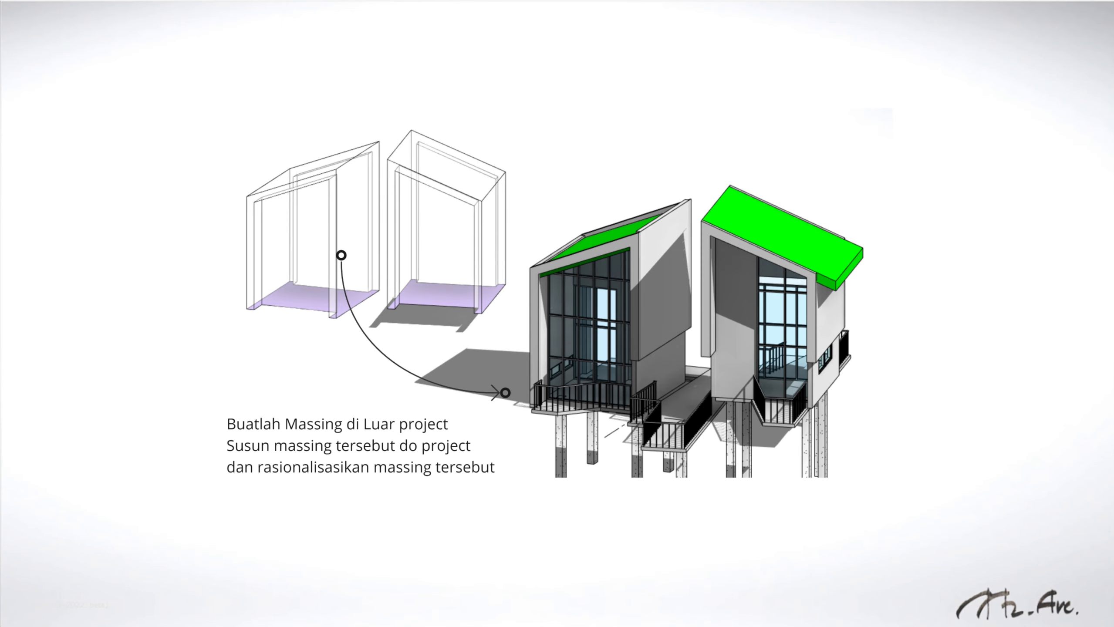
key("Right")
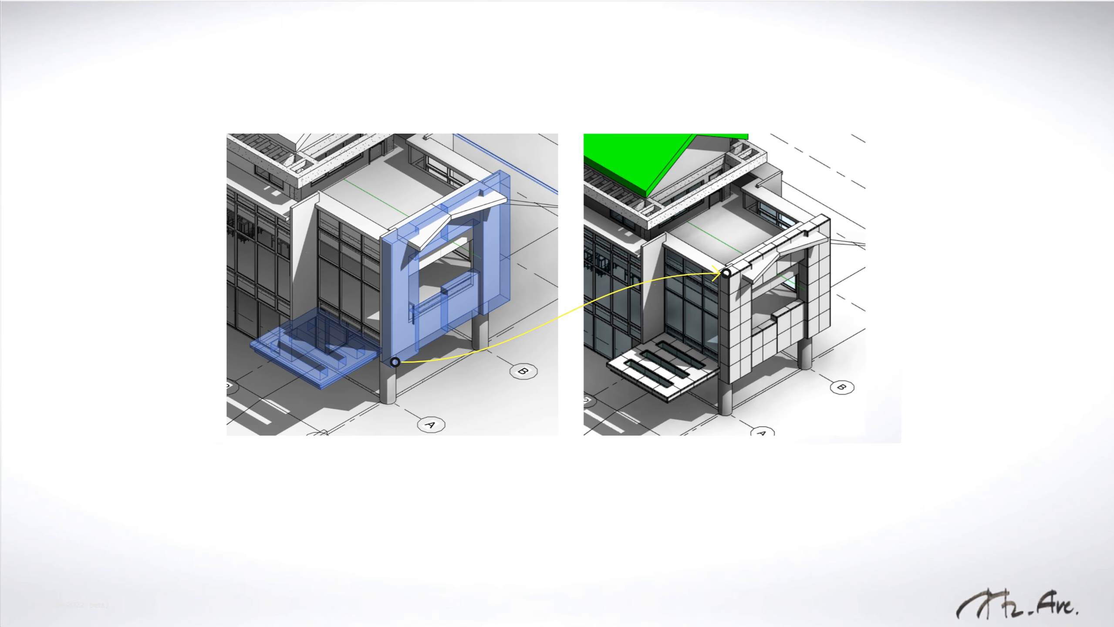